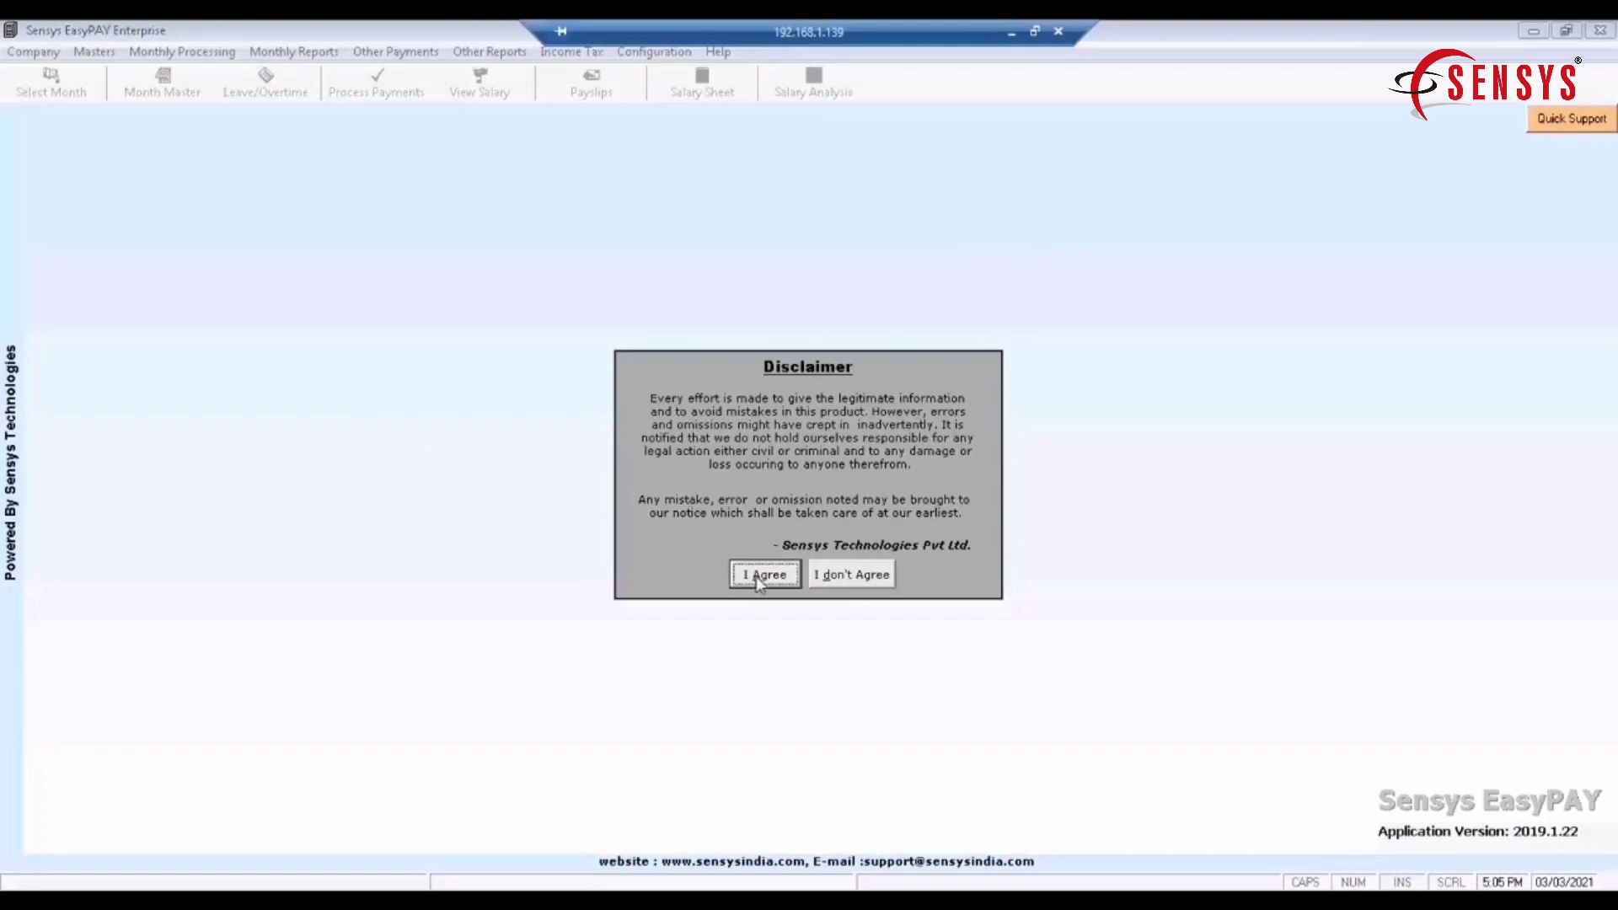
Step: Accept the disclaimer and open the Sensys Technologies Private Limited company
{"action": "left_click", "coordinate": [759, 578]}
{"action": "left_click", "coordinate": [801, 508]}
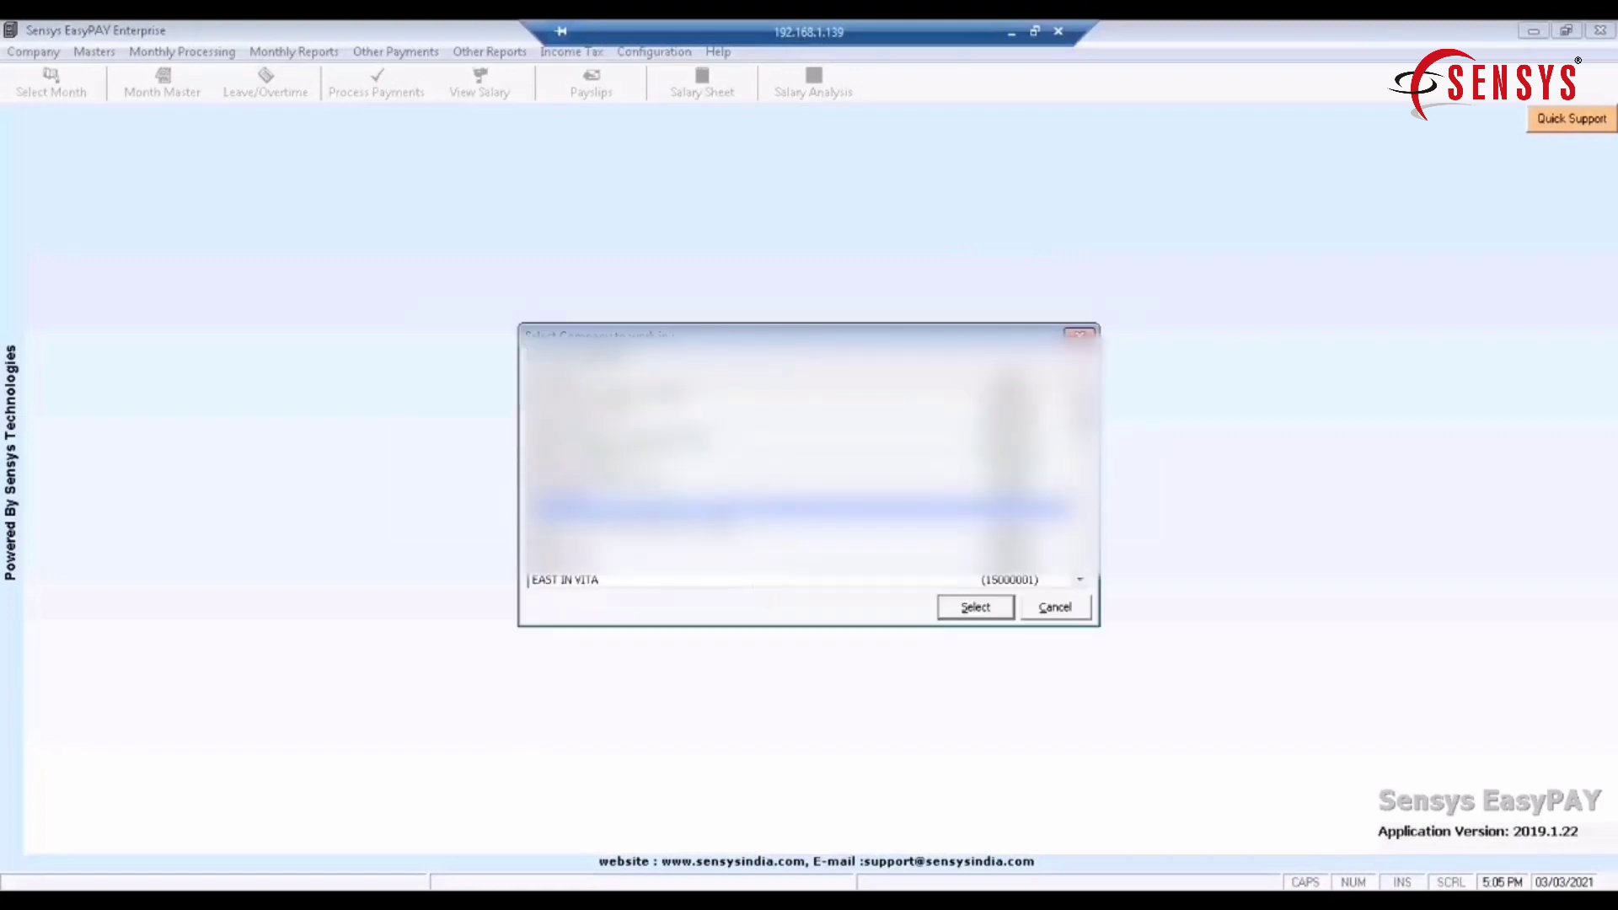
{"action": "left_click", "coordinate": [960, 615]}
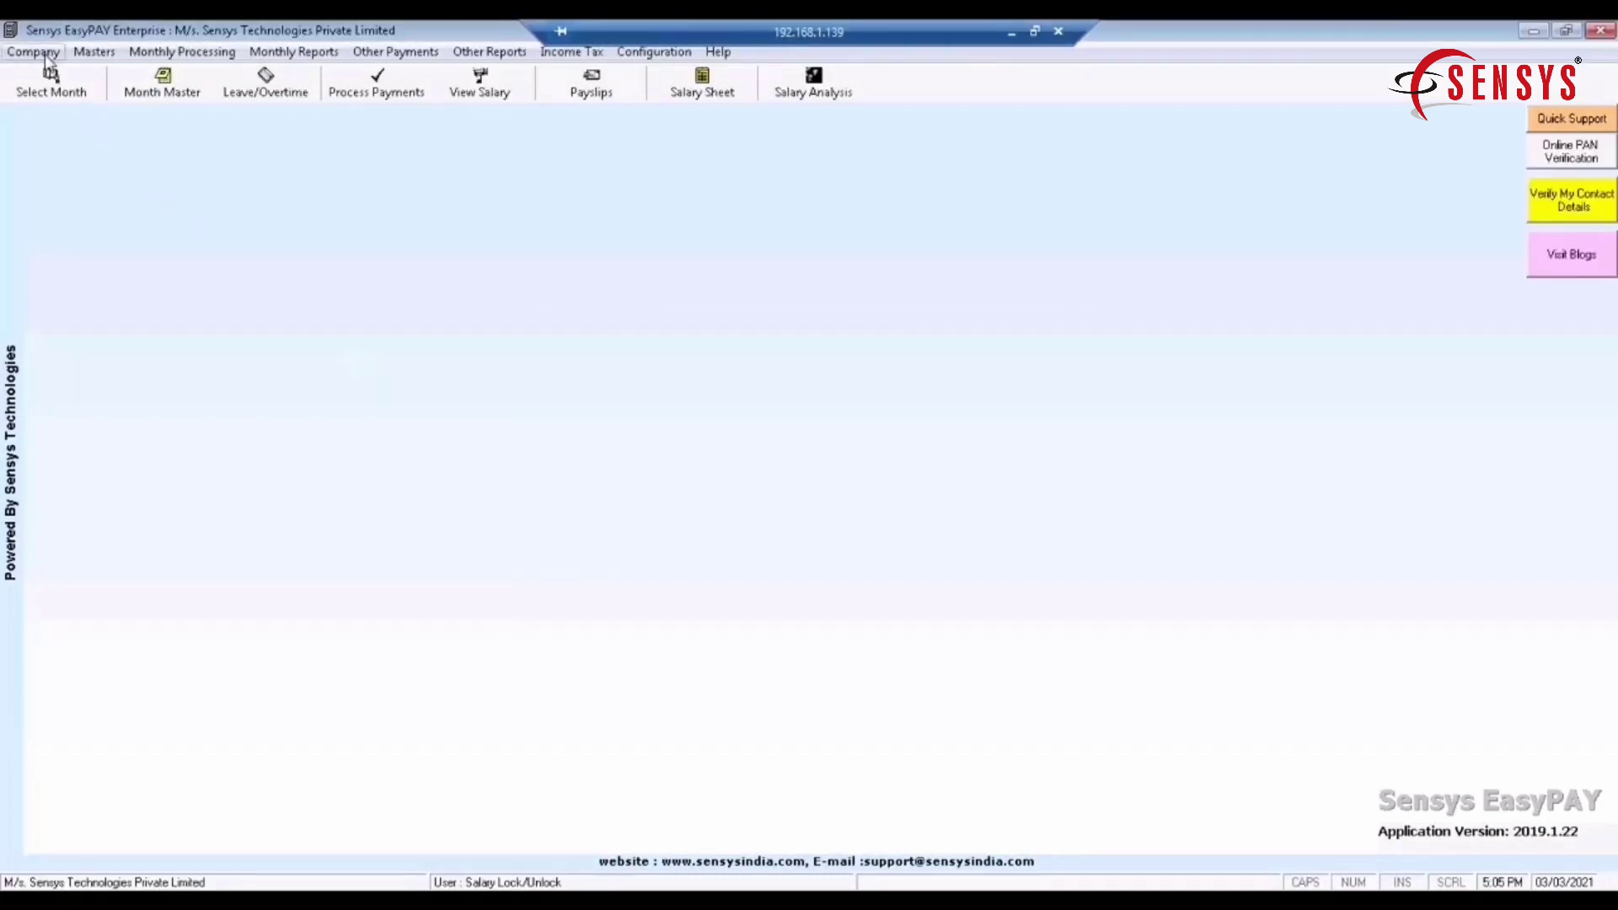
Step: Review the employer PAN and TAN in the company's Edit Company details
{"action": "left_click", "coordinate": [45, 54]}
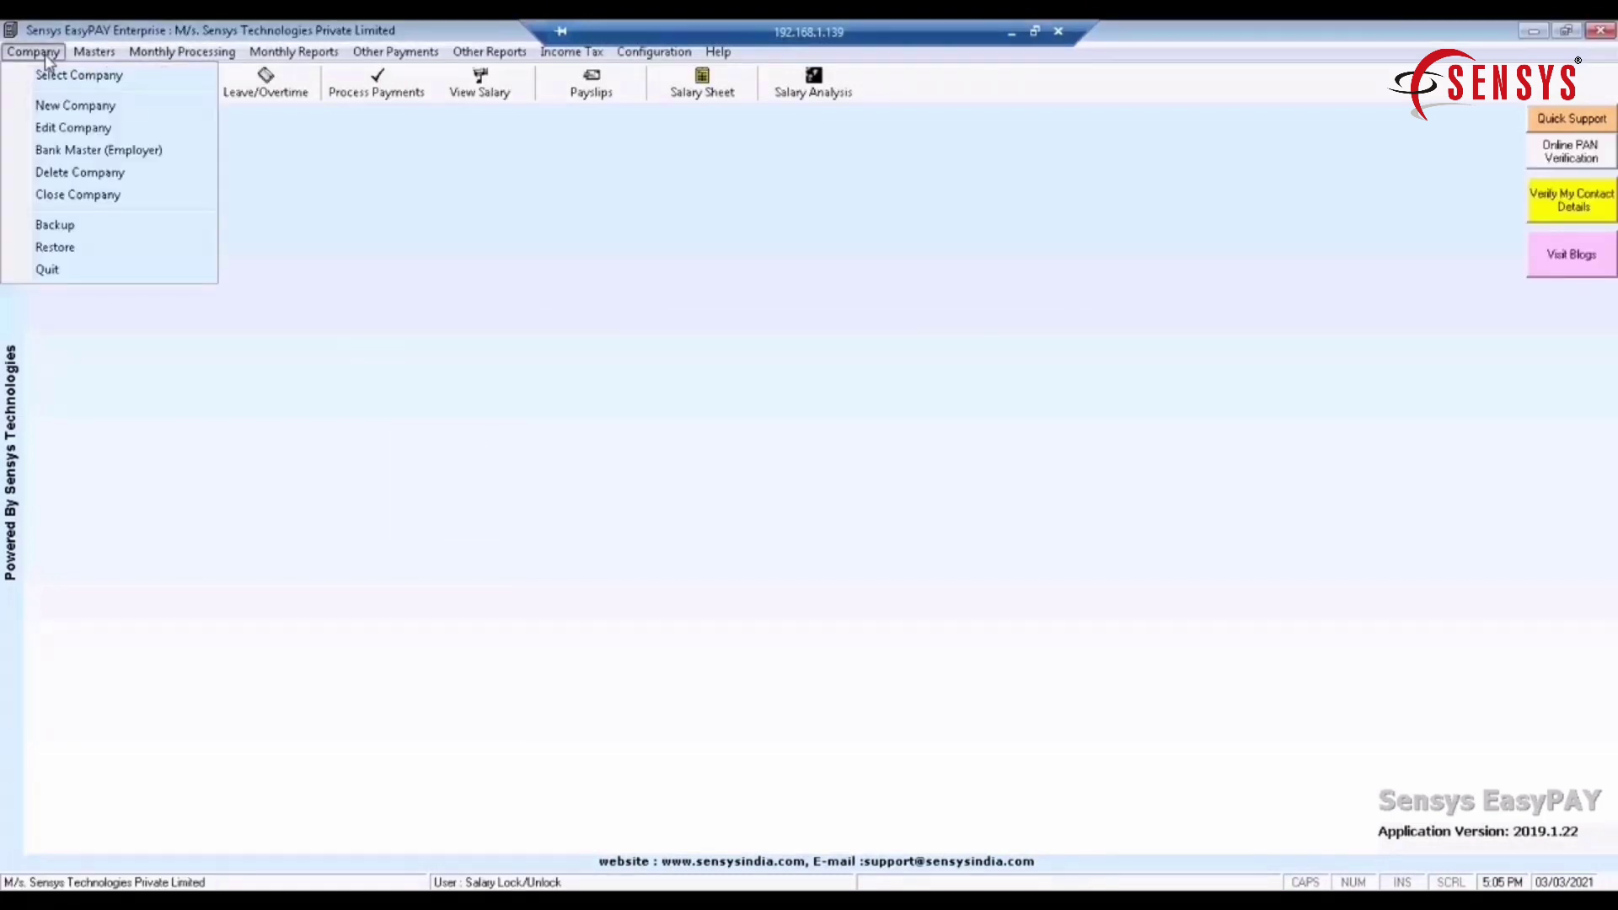
{"action": "left_click", "coordinate": [68, 129]}
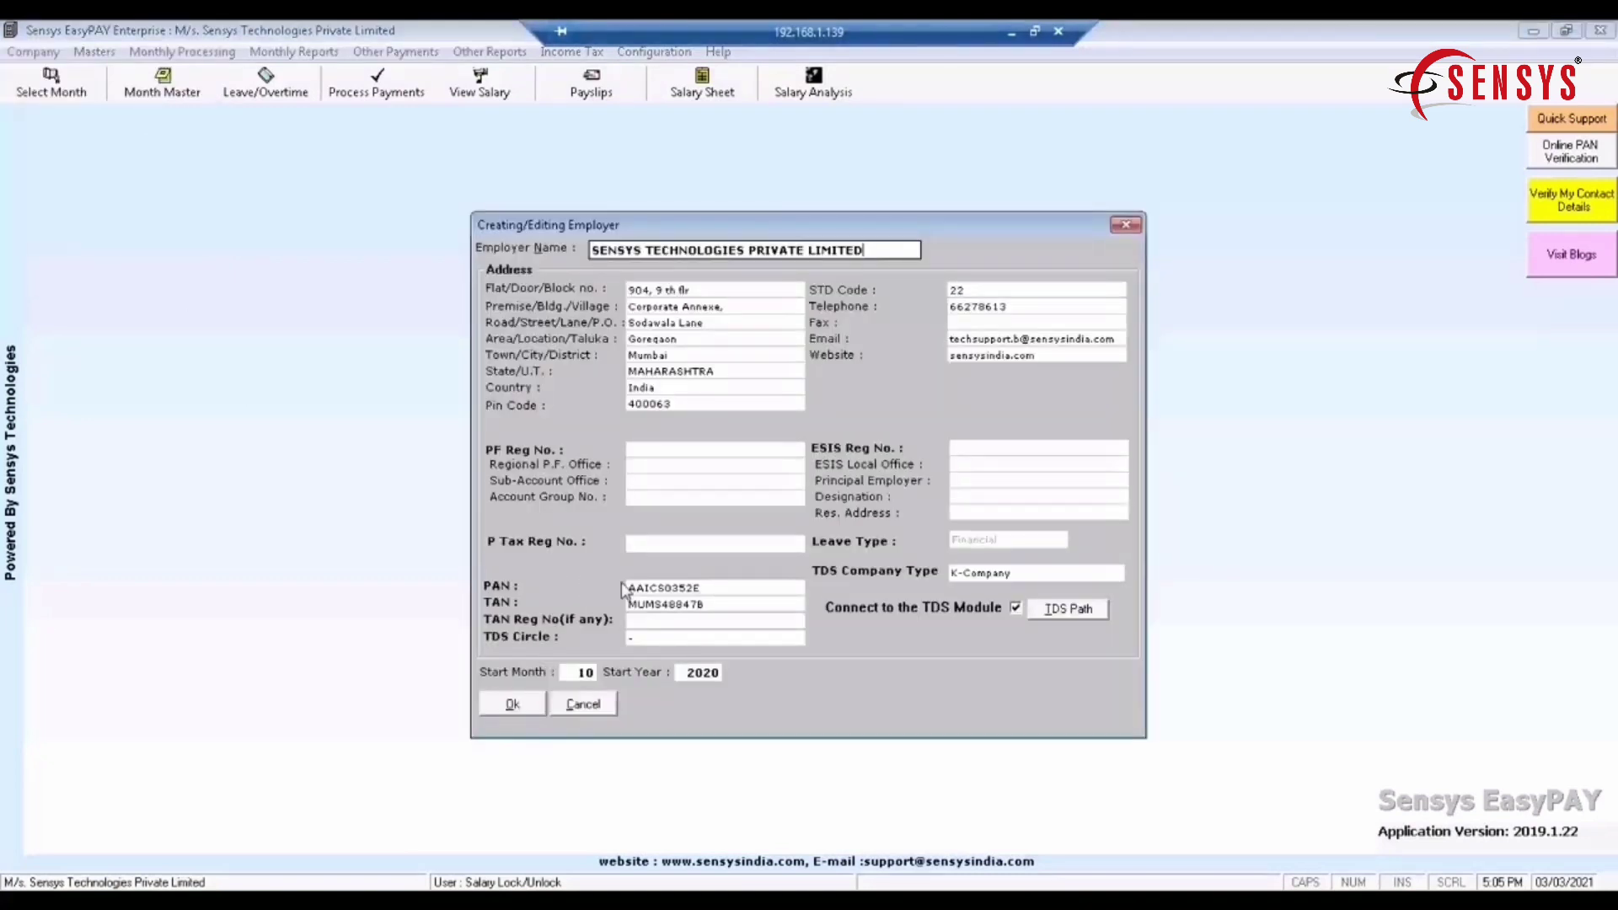
{"action": "left_click_drag", "start_coordinate": [715, 589], "coordinate": [621, 594]}
{"action": "left_click_drag", "start_coordinate": [721, 607], "coordinate": [630, 594]}
{"action": "left_click", "coordinate": [602, 705]}
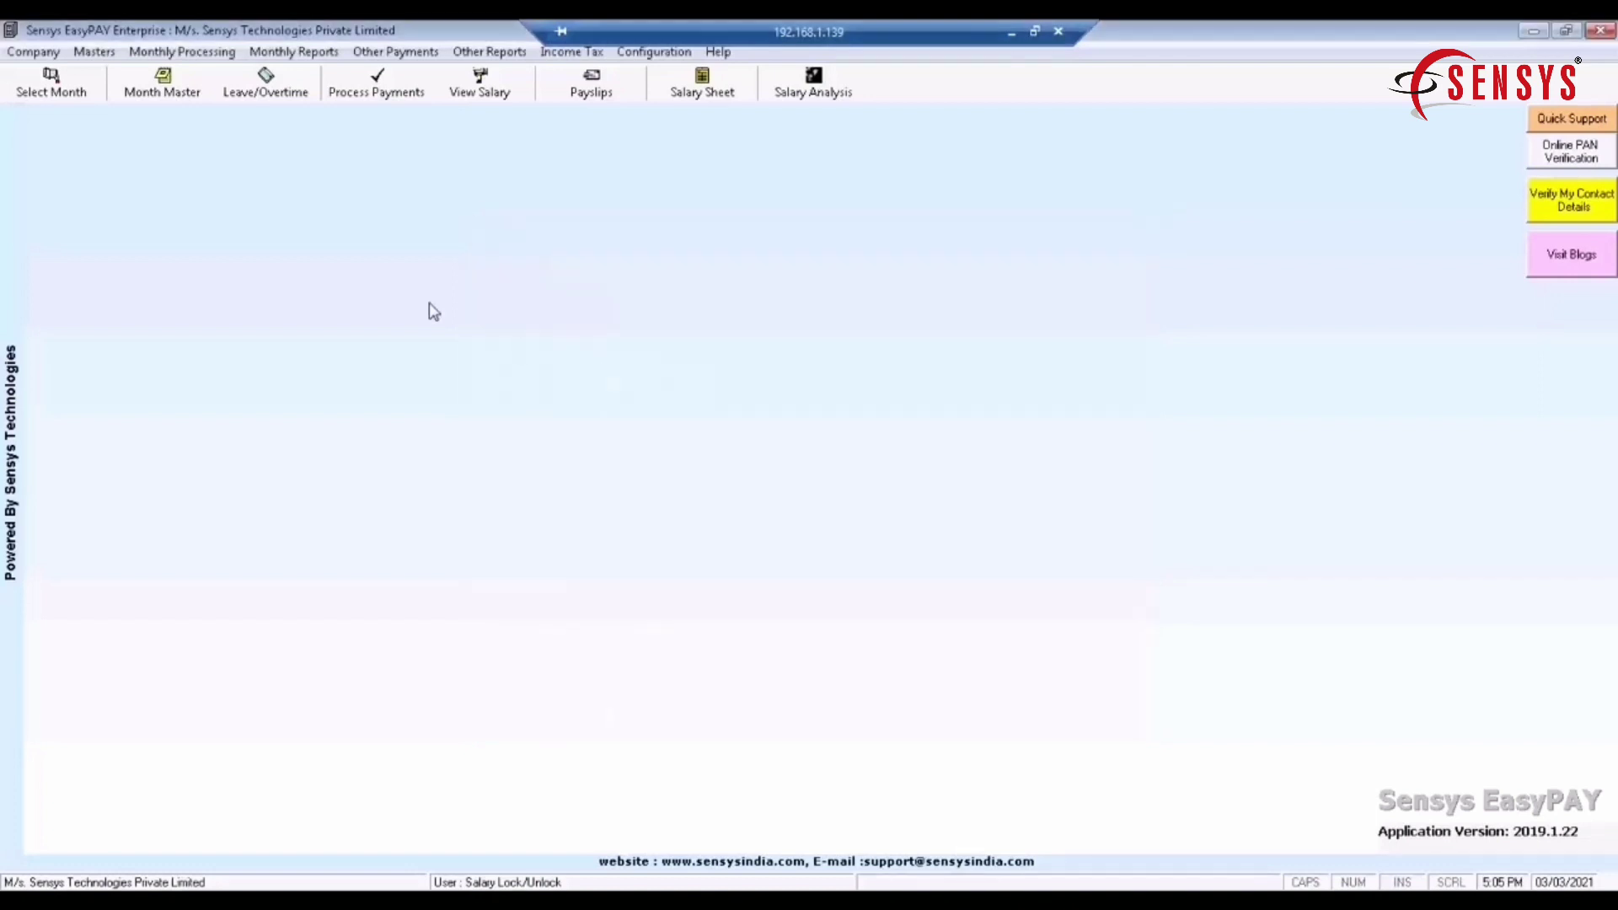
{"action": "left_click", "coordinate": [95, 53]}
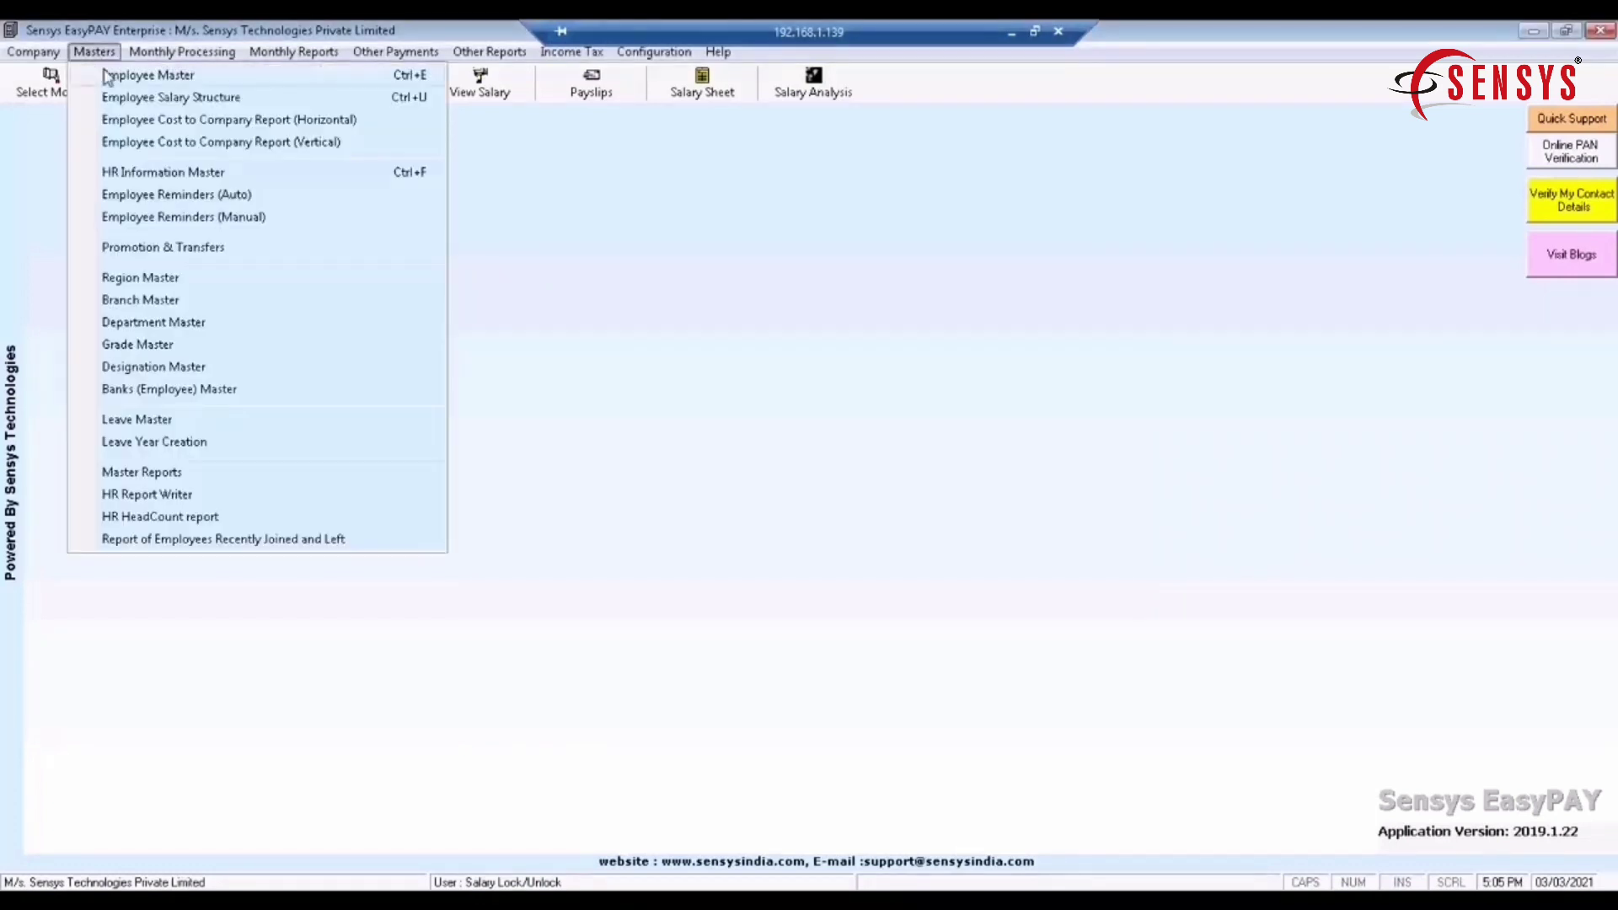
{"action": "left_click", "coordinate": [127, 82]}
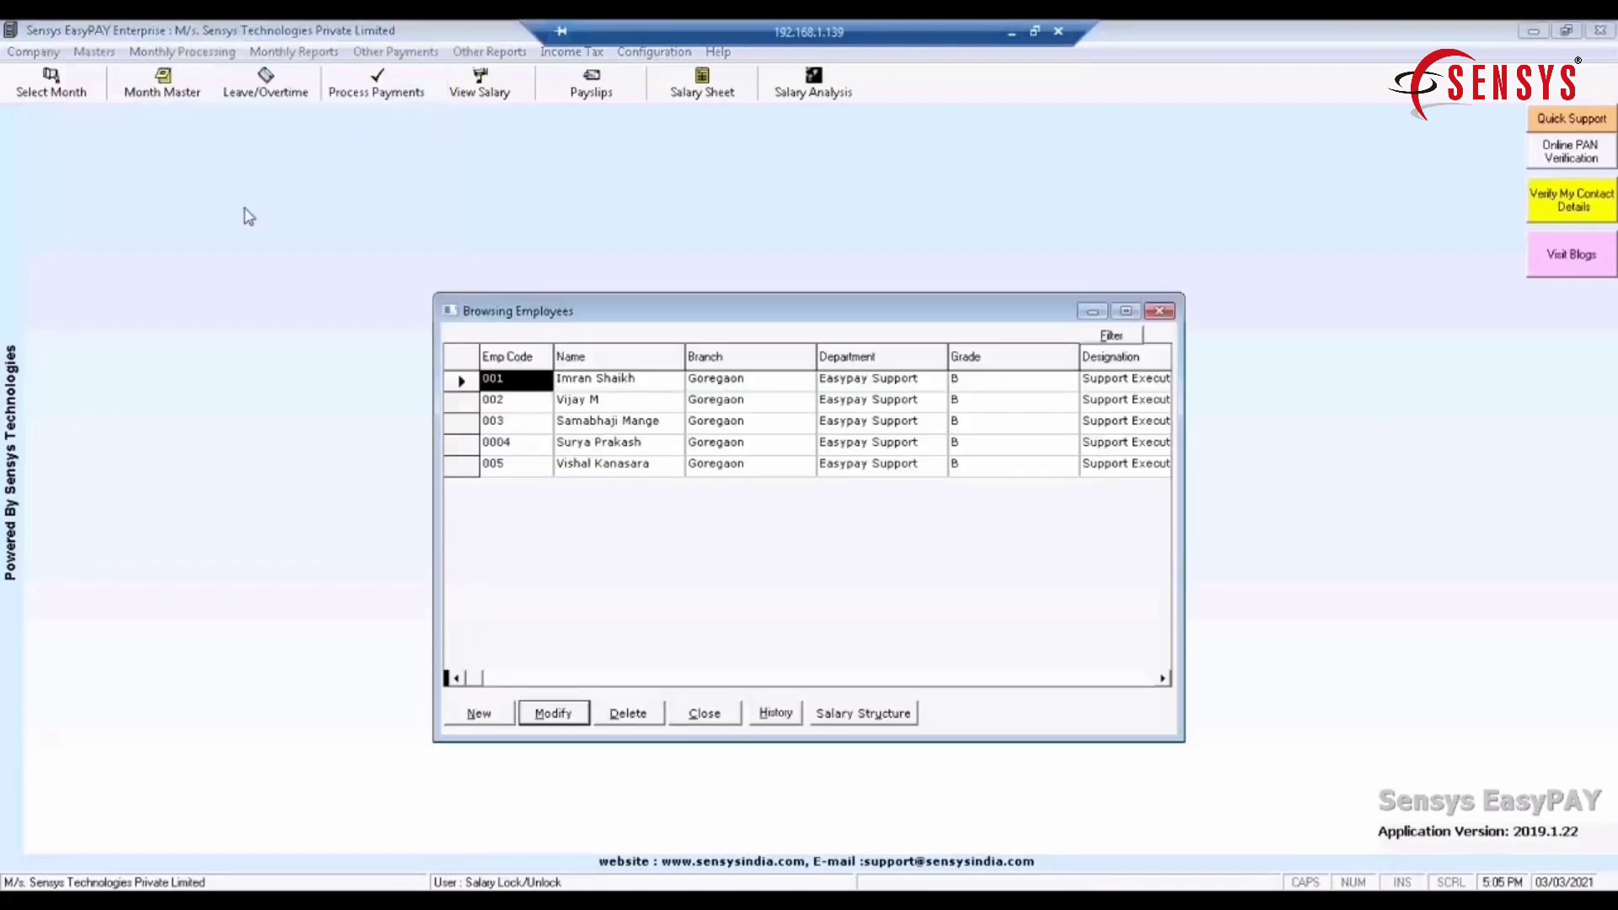
{"action": "left_click_drag", "start_coordinate": [804, 308], "coordinate": [572, 307]}
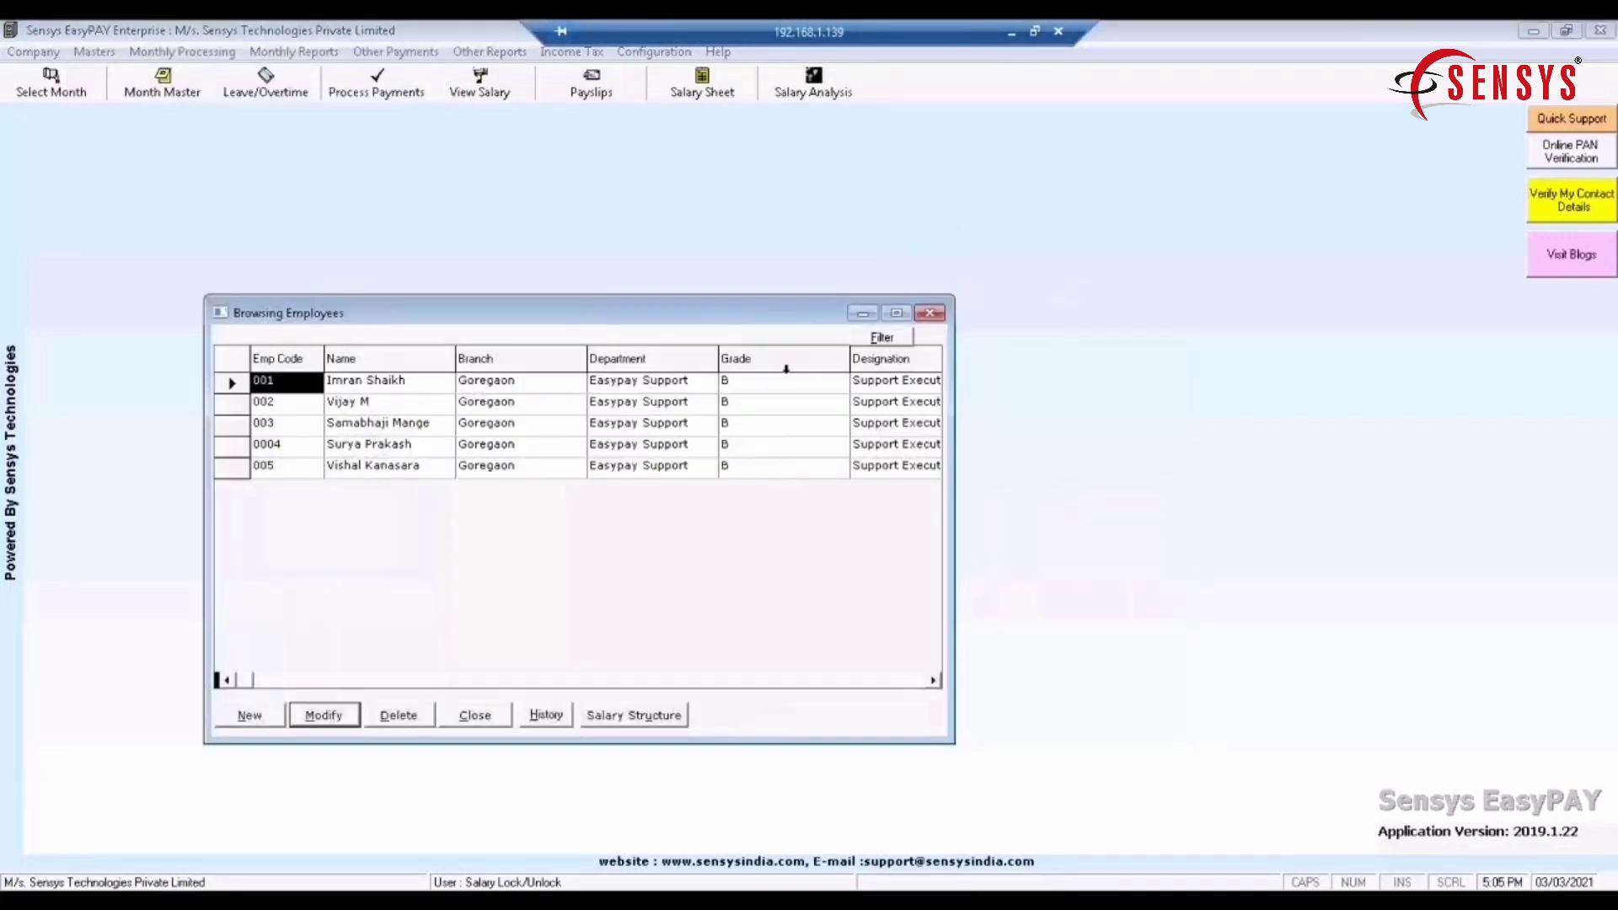
{"action": "left_click", "coordinate": [881, 337]}
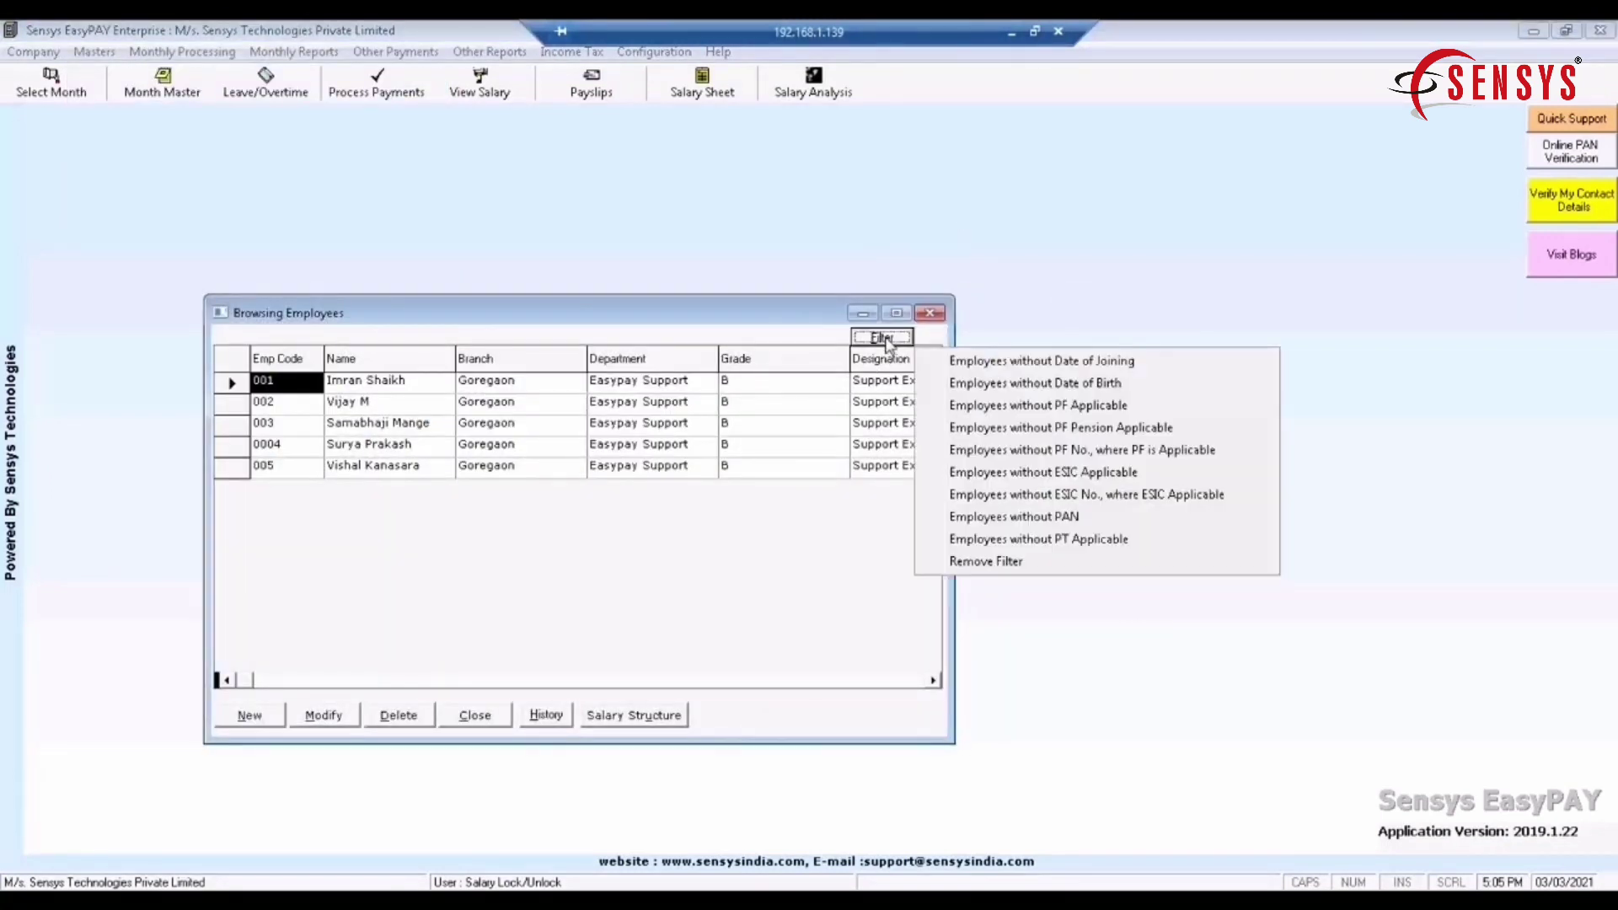
{"action": "left_click", "coordinate": [1053, 519]}
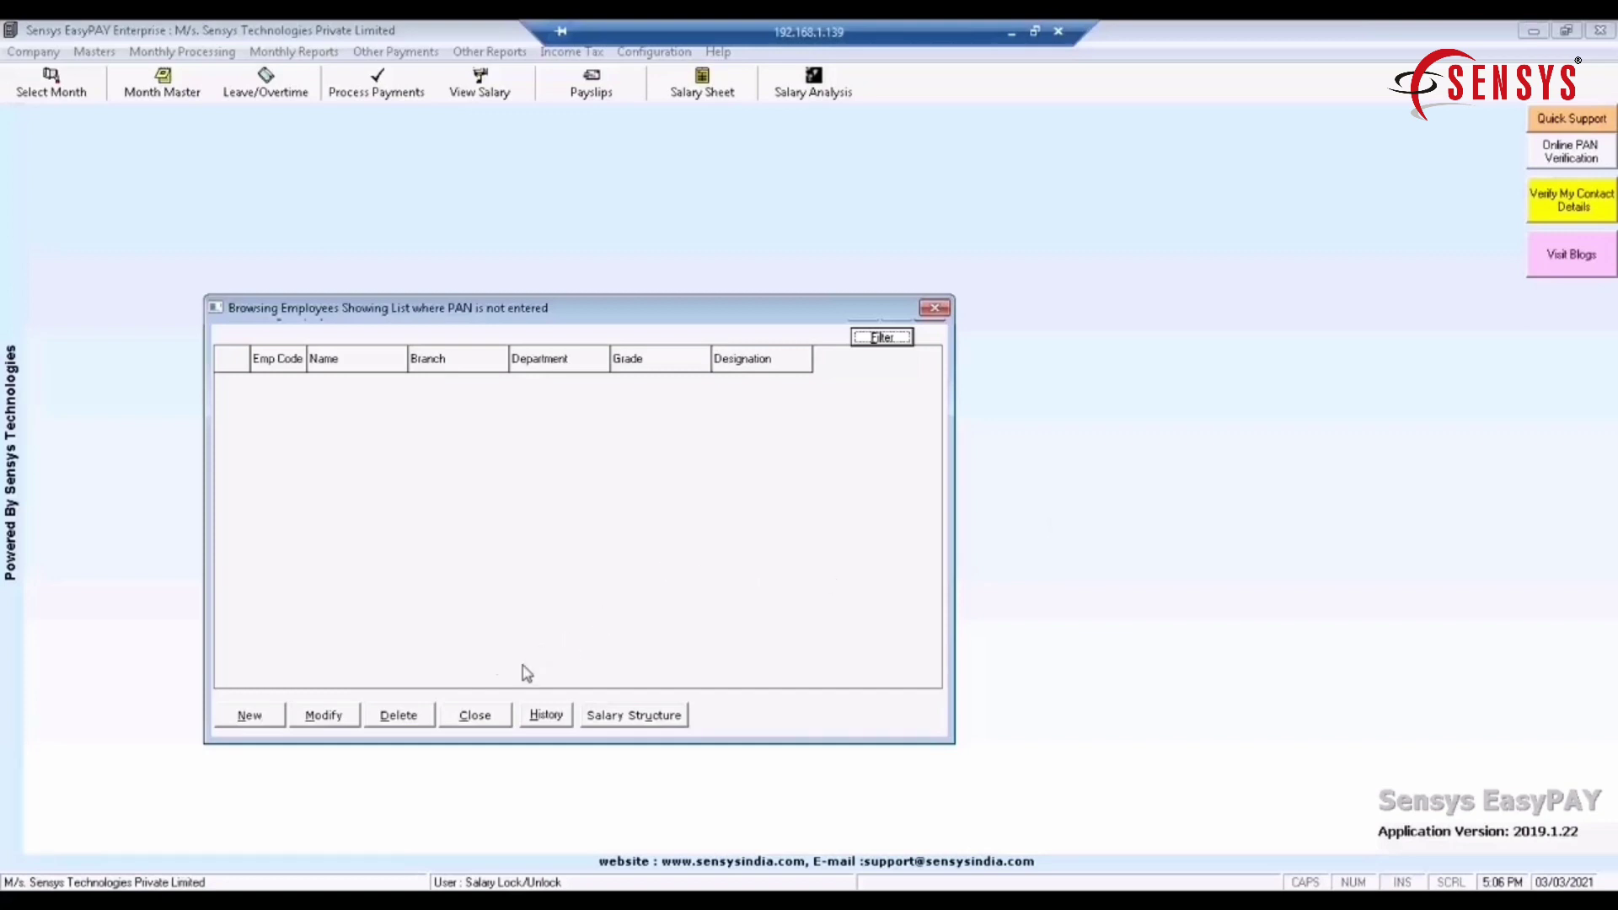
Step: Close the employee list, then start a new challan in the New TDS Module for assessment year 2021-2022
{"action": "left_click", "coordinate": [476, 715]}
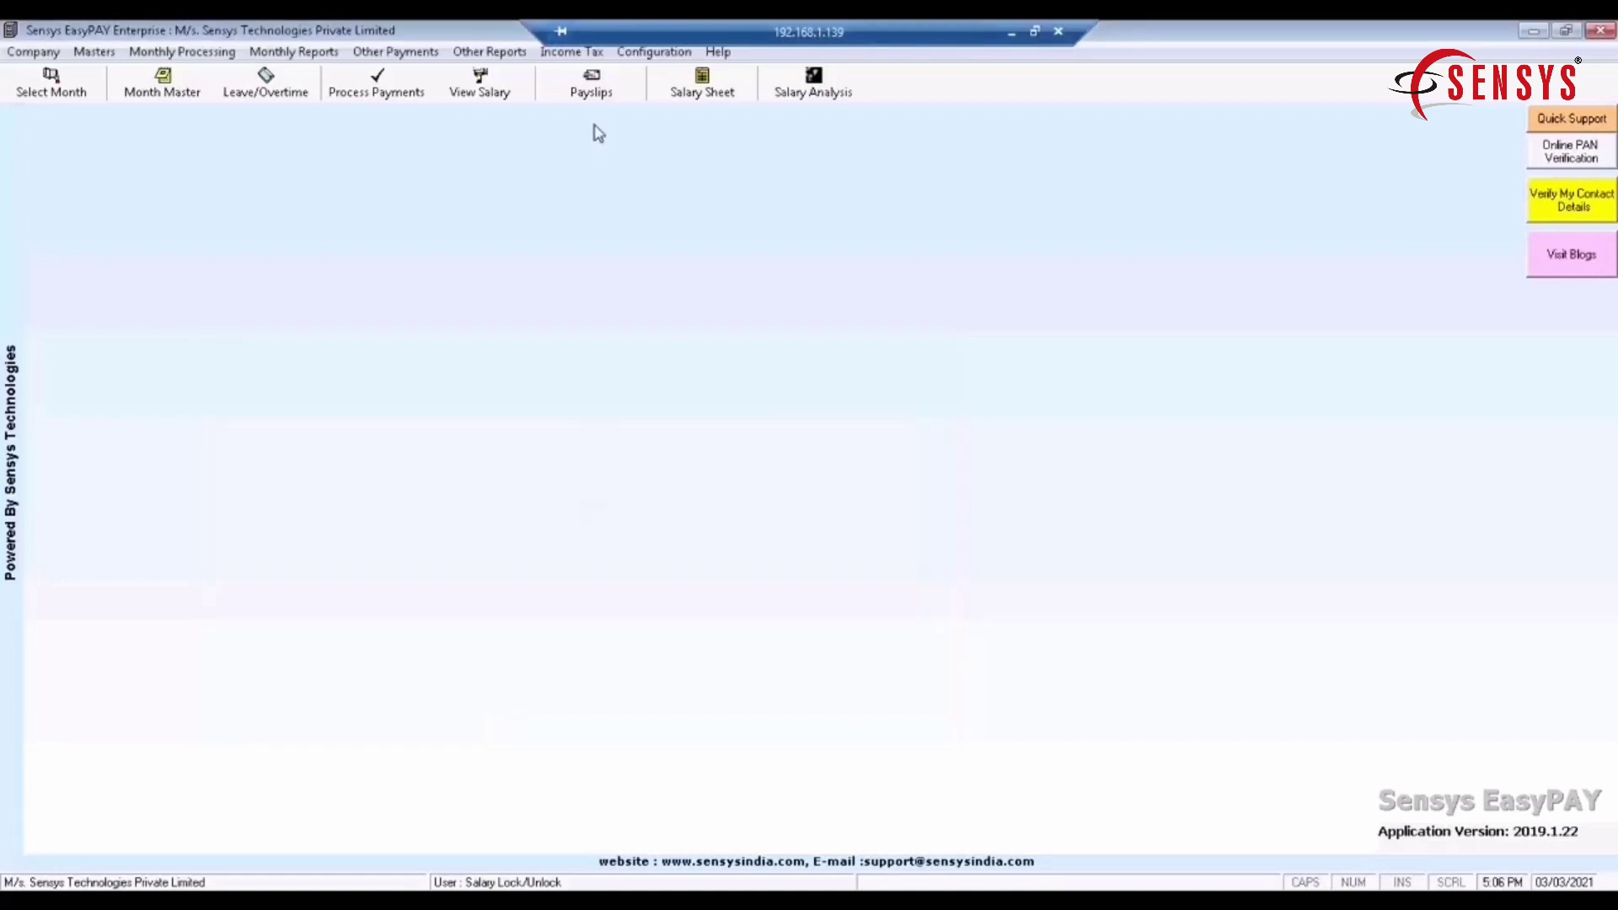
{"action": "left_click", "coordinate": [570, 56]}
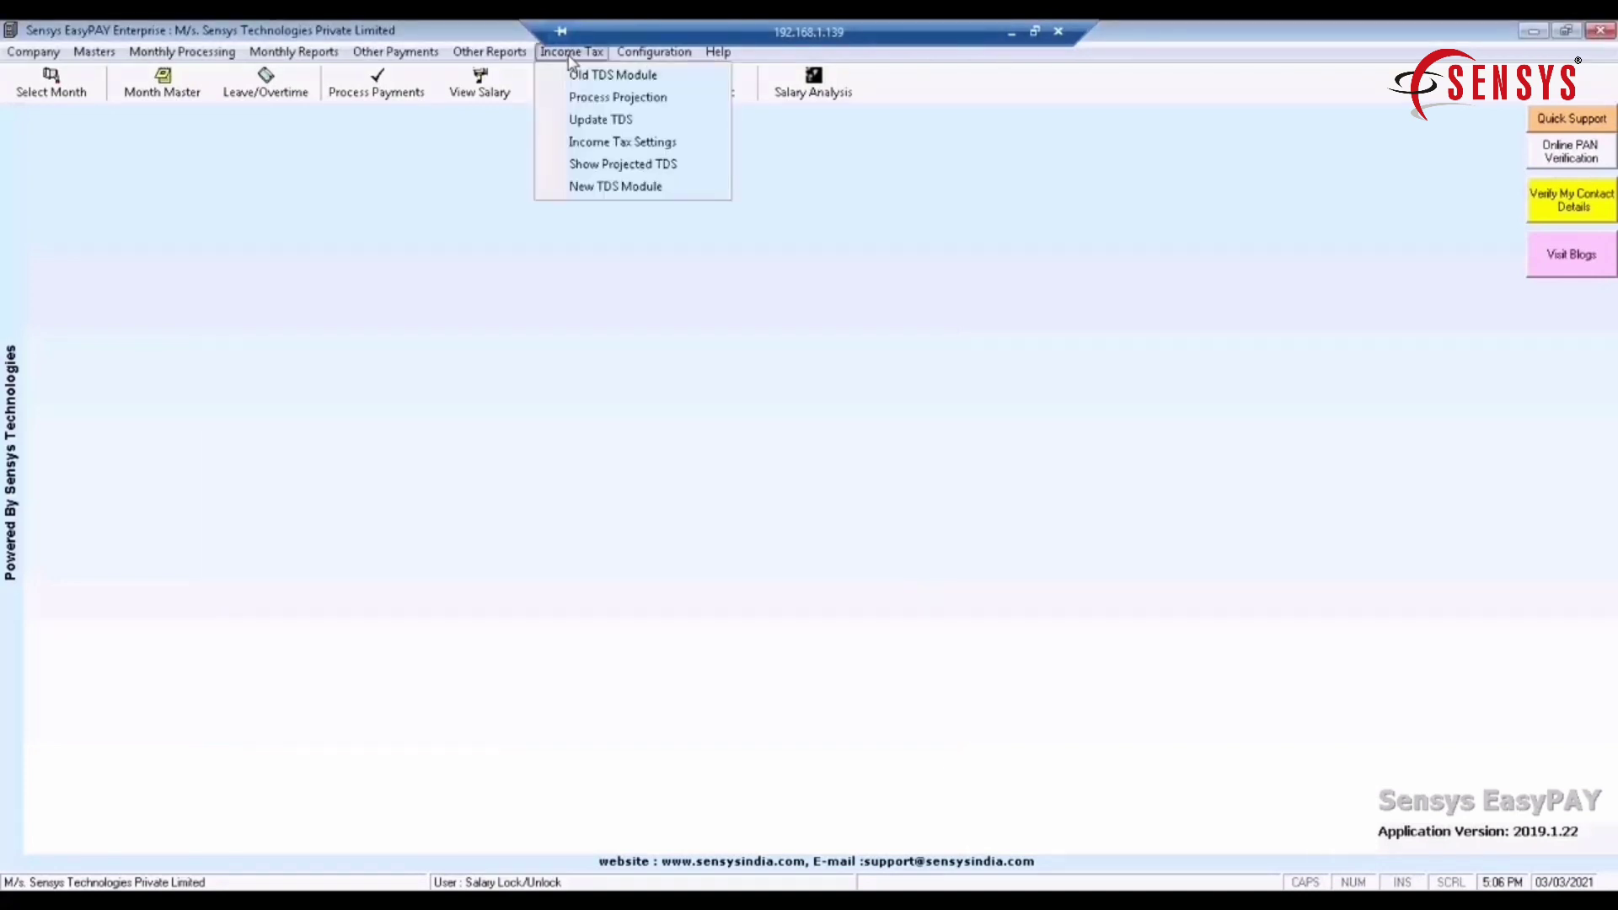
{"action": "left_click", "coordinate": [615, 188]}
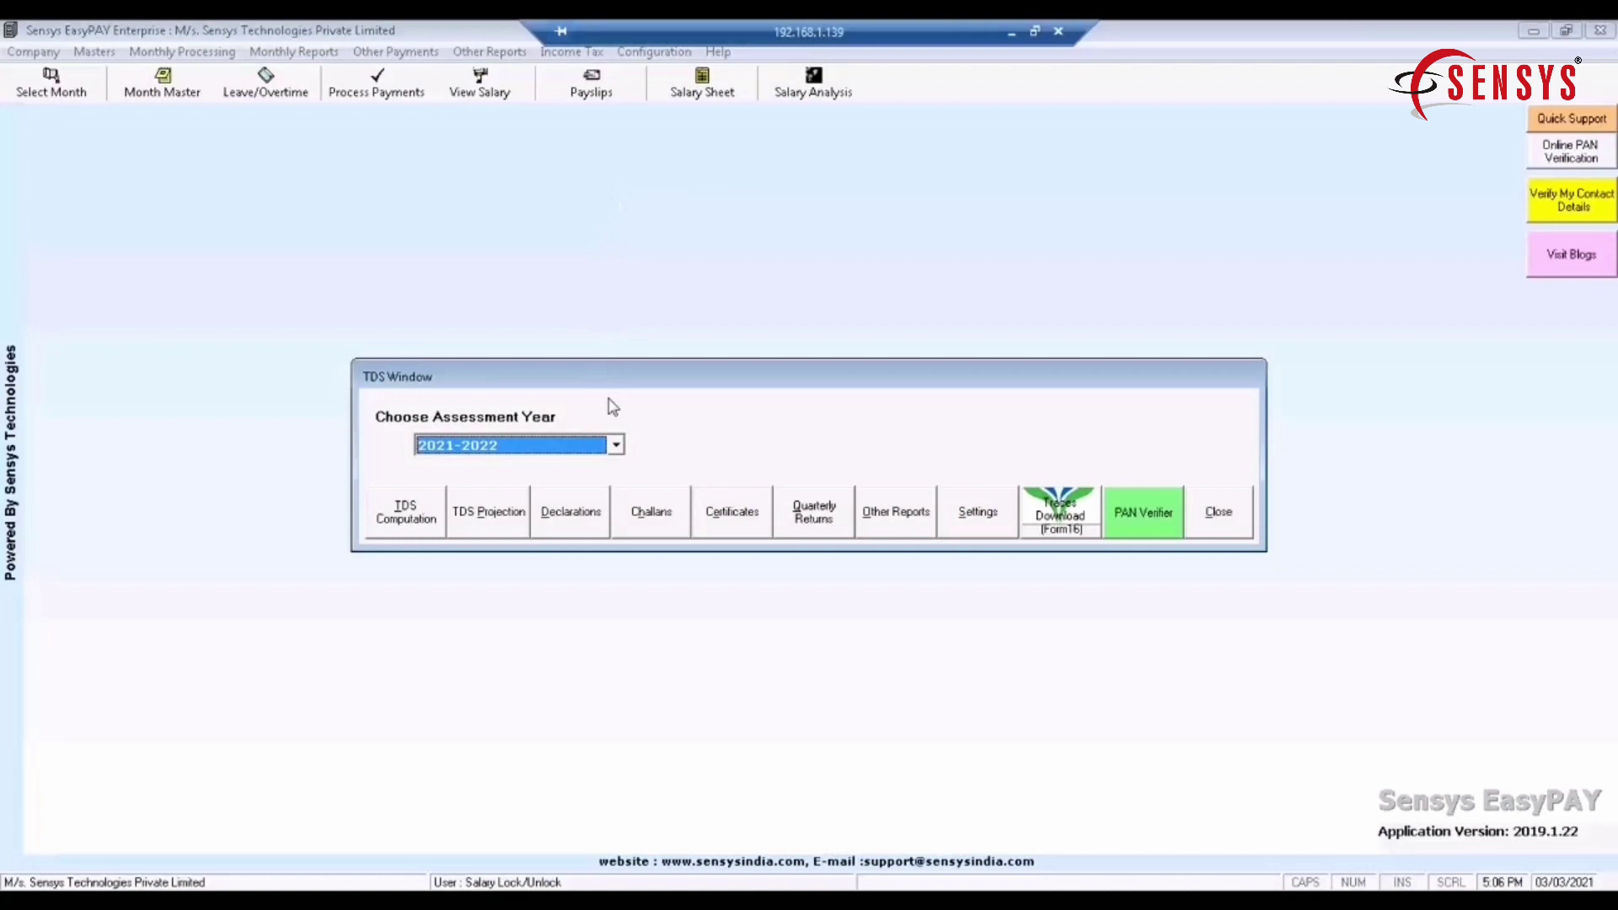
{"action": "left_click", "coordinate": [616, 445]}
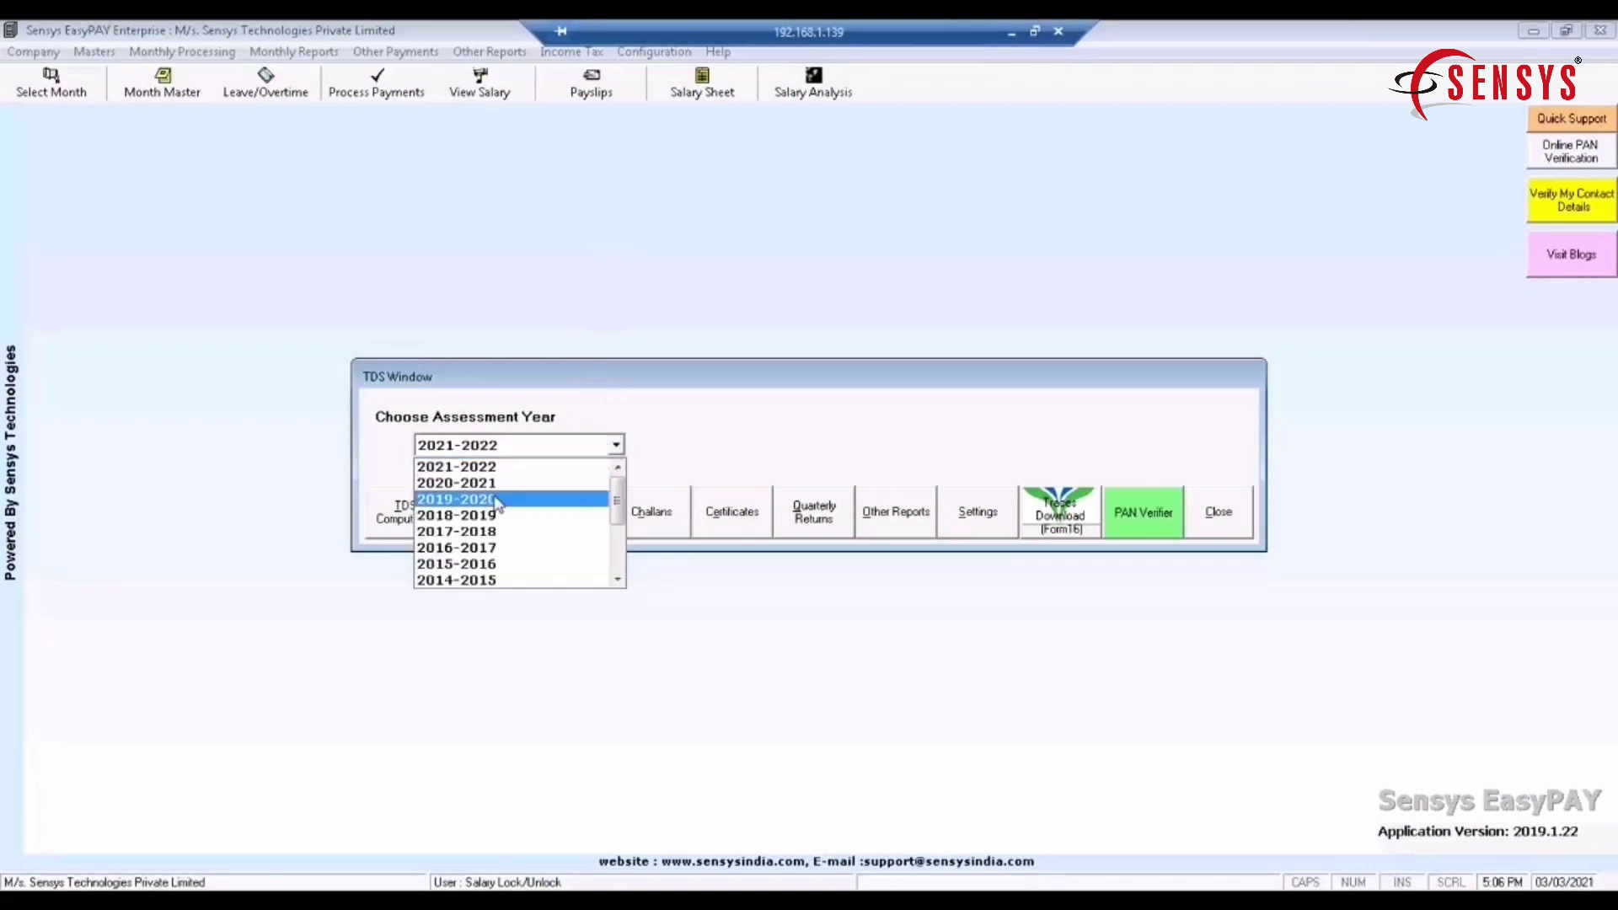
{"action": "left_click", "coordinate": [487, 467]}
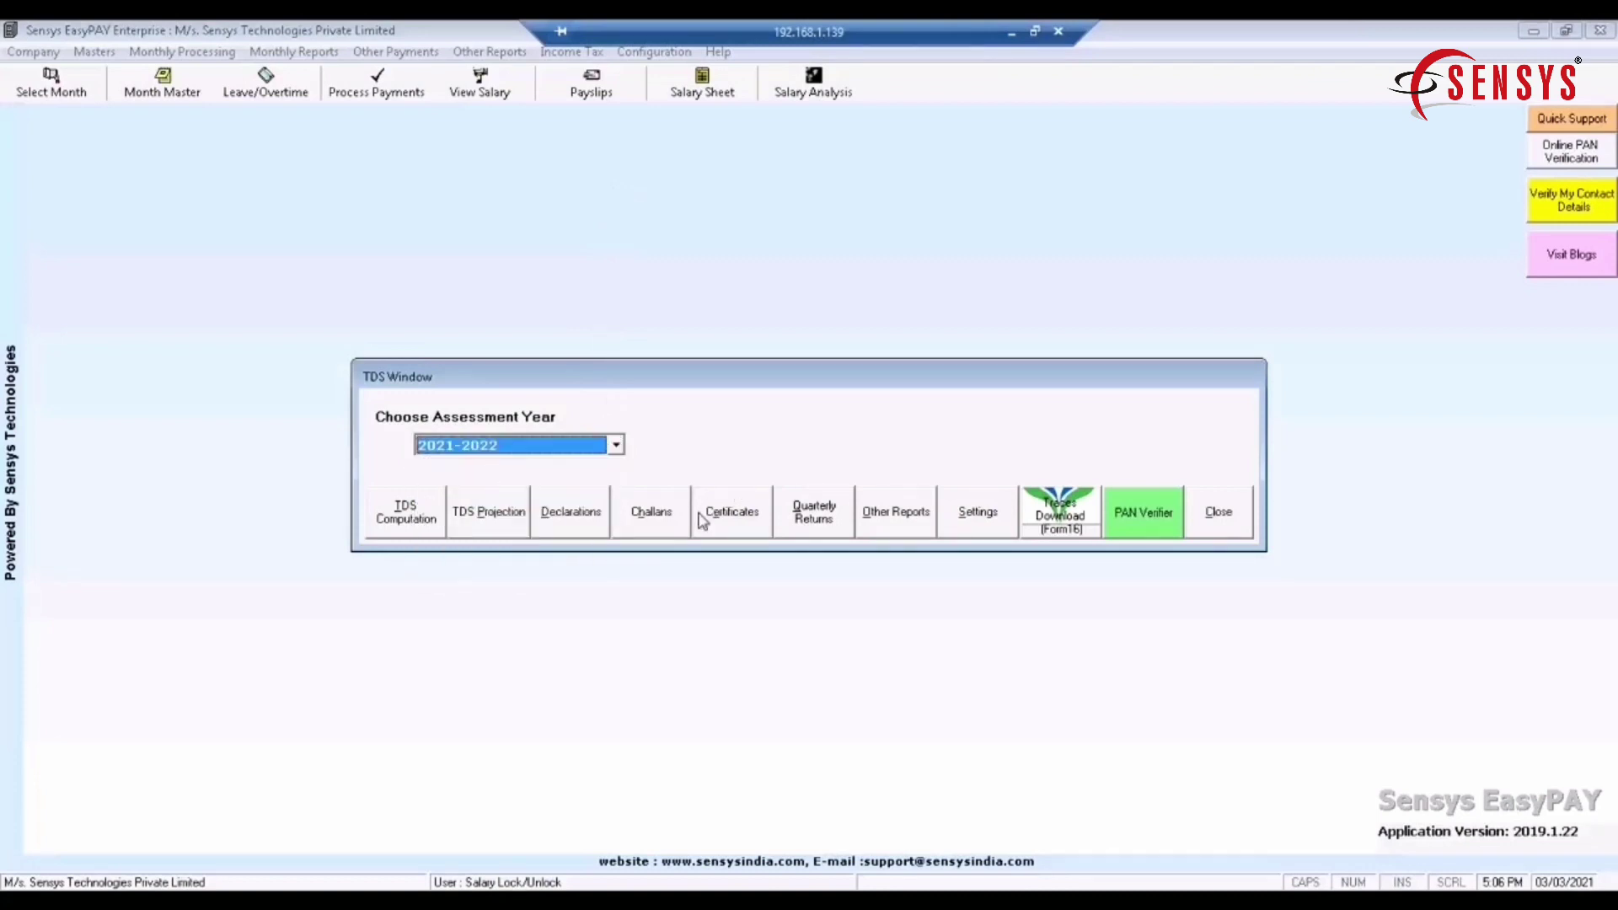
{"action": "left_click", "coordinate": [666, 521]}
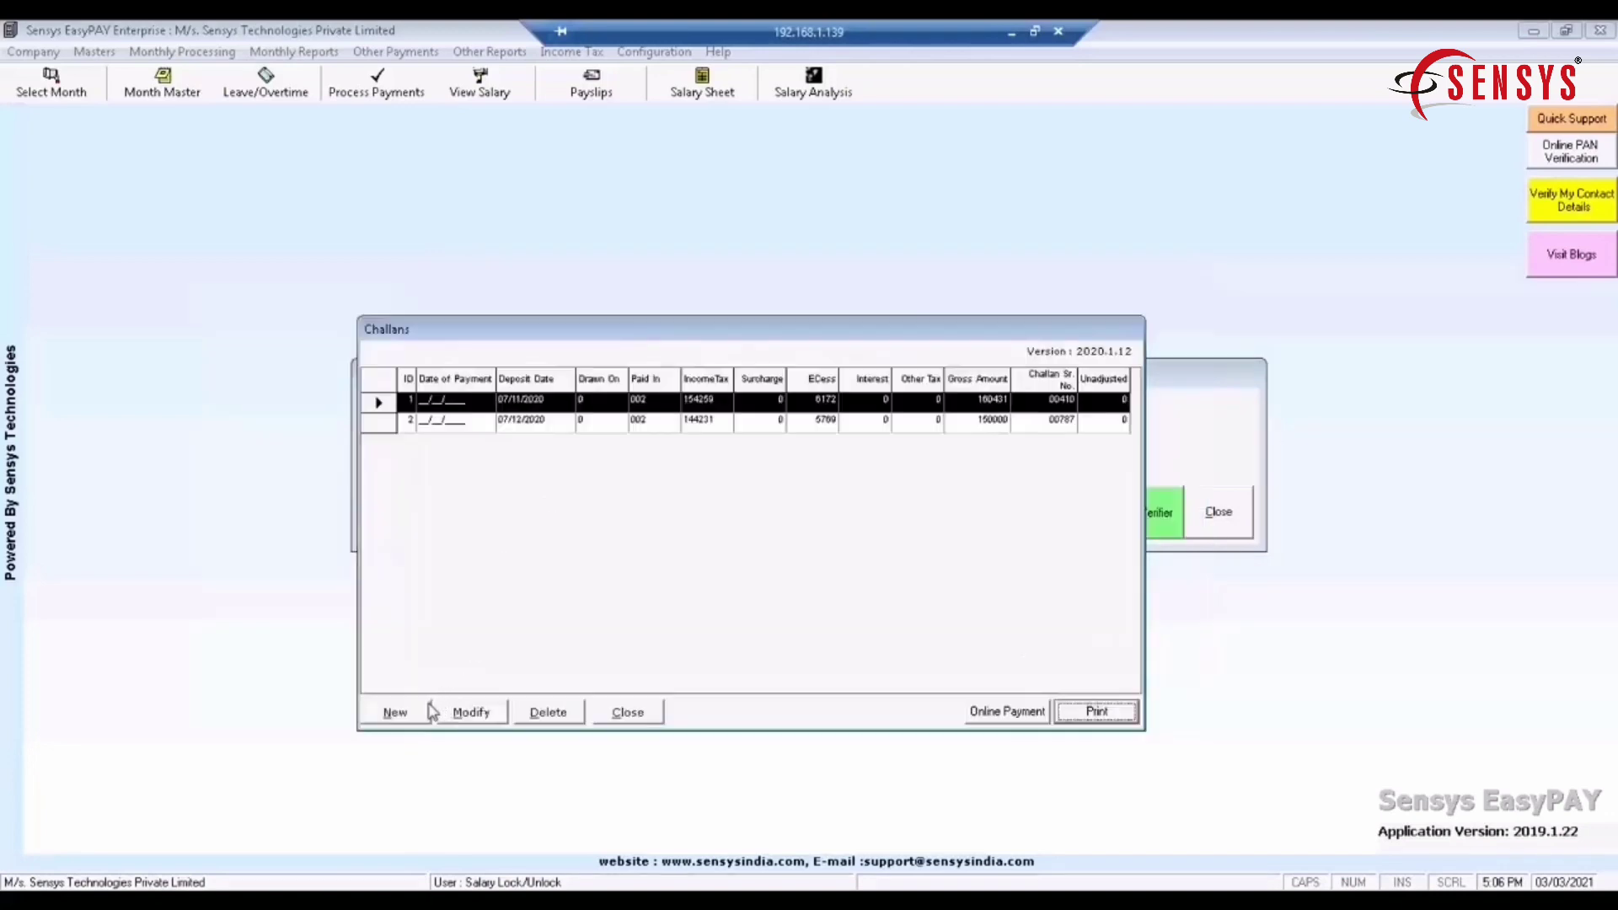
{"action": "left_click", "coordinate": [395, 713]}
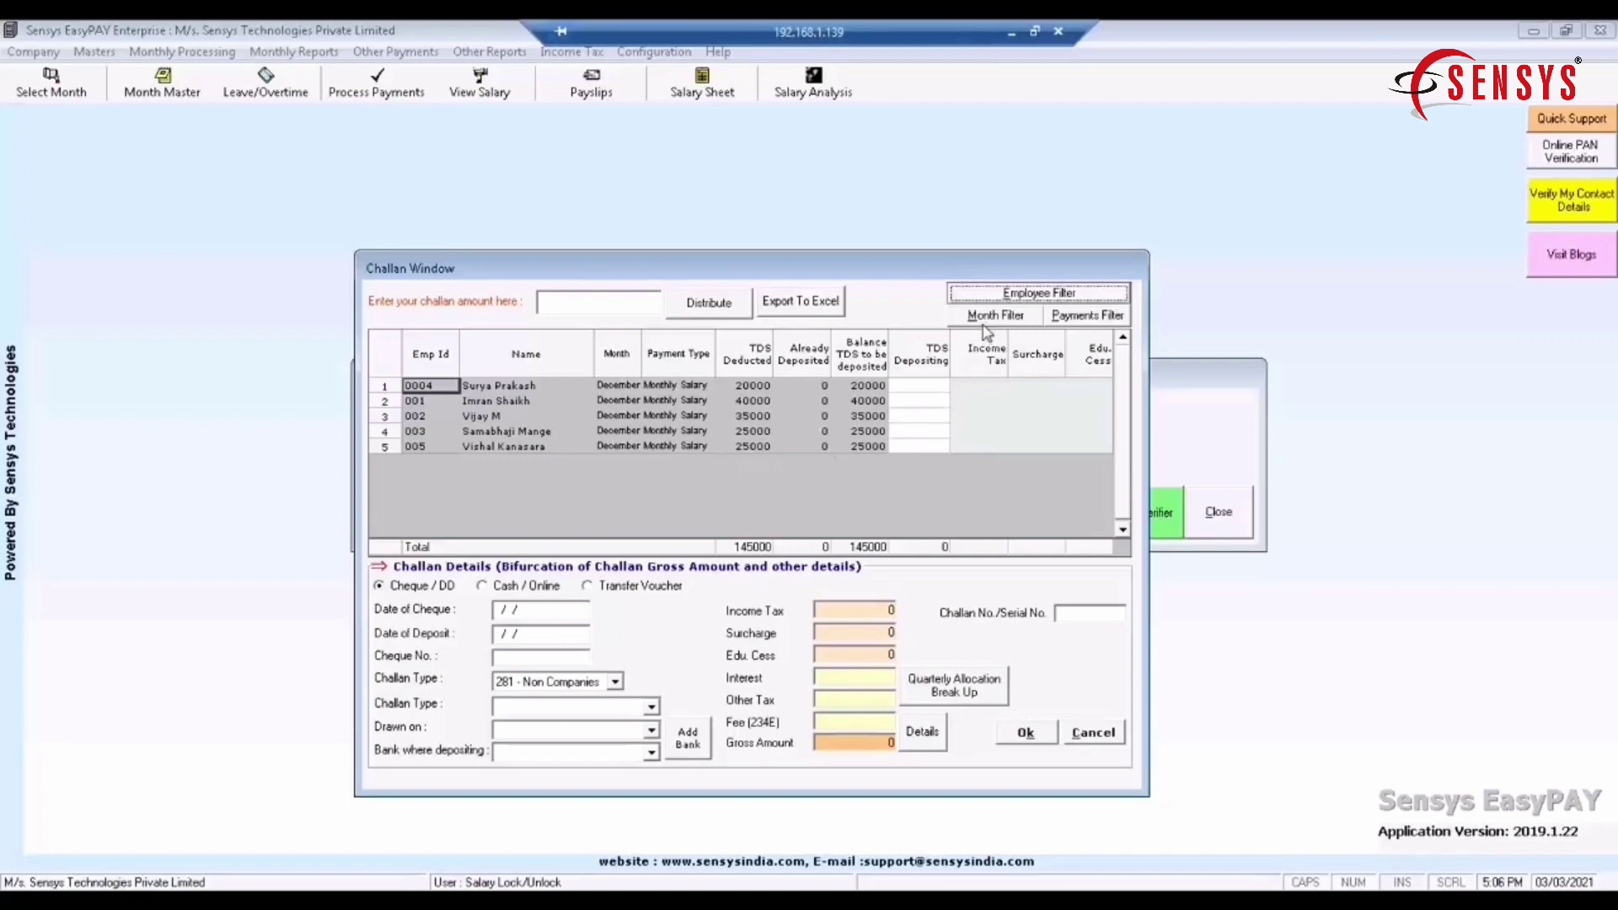
Step: Filter the challan to December and distribute a 145000 amount across the employees
{"action": "left_click", "coordinate": [995, 315]}
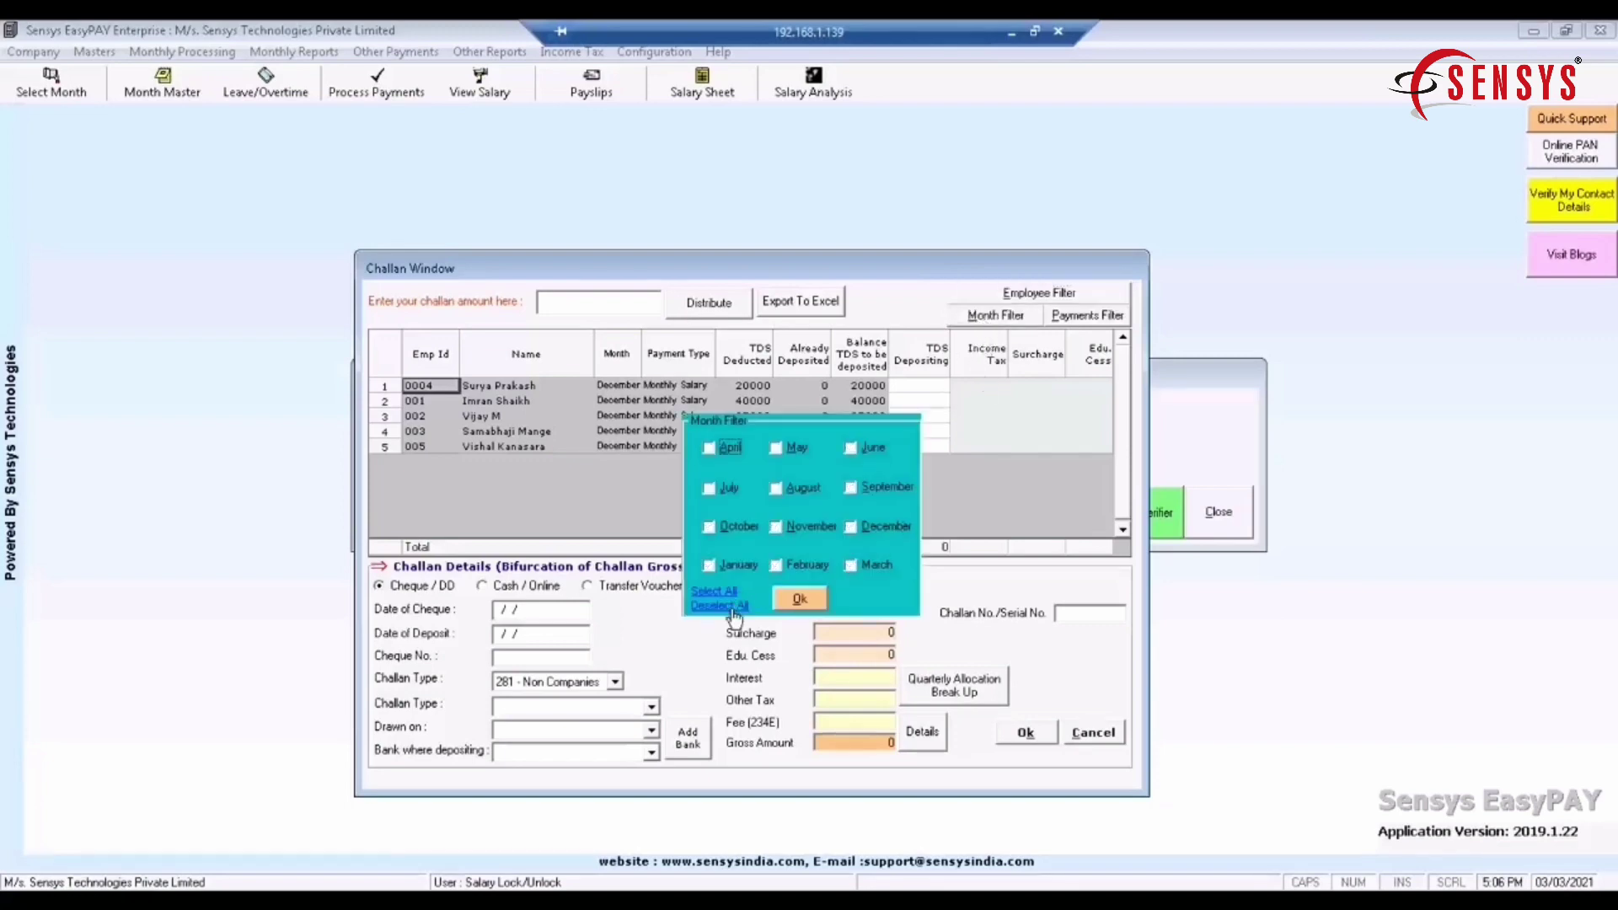
{"action": "left_click", "coordinate": [852, 528]}
{"action": "left_click", "coordinate": [799, 599]}
{"action": "left_click", "coordinate": [640, 302]}
{"action": "type", "text": "145"}
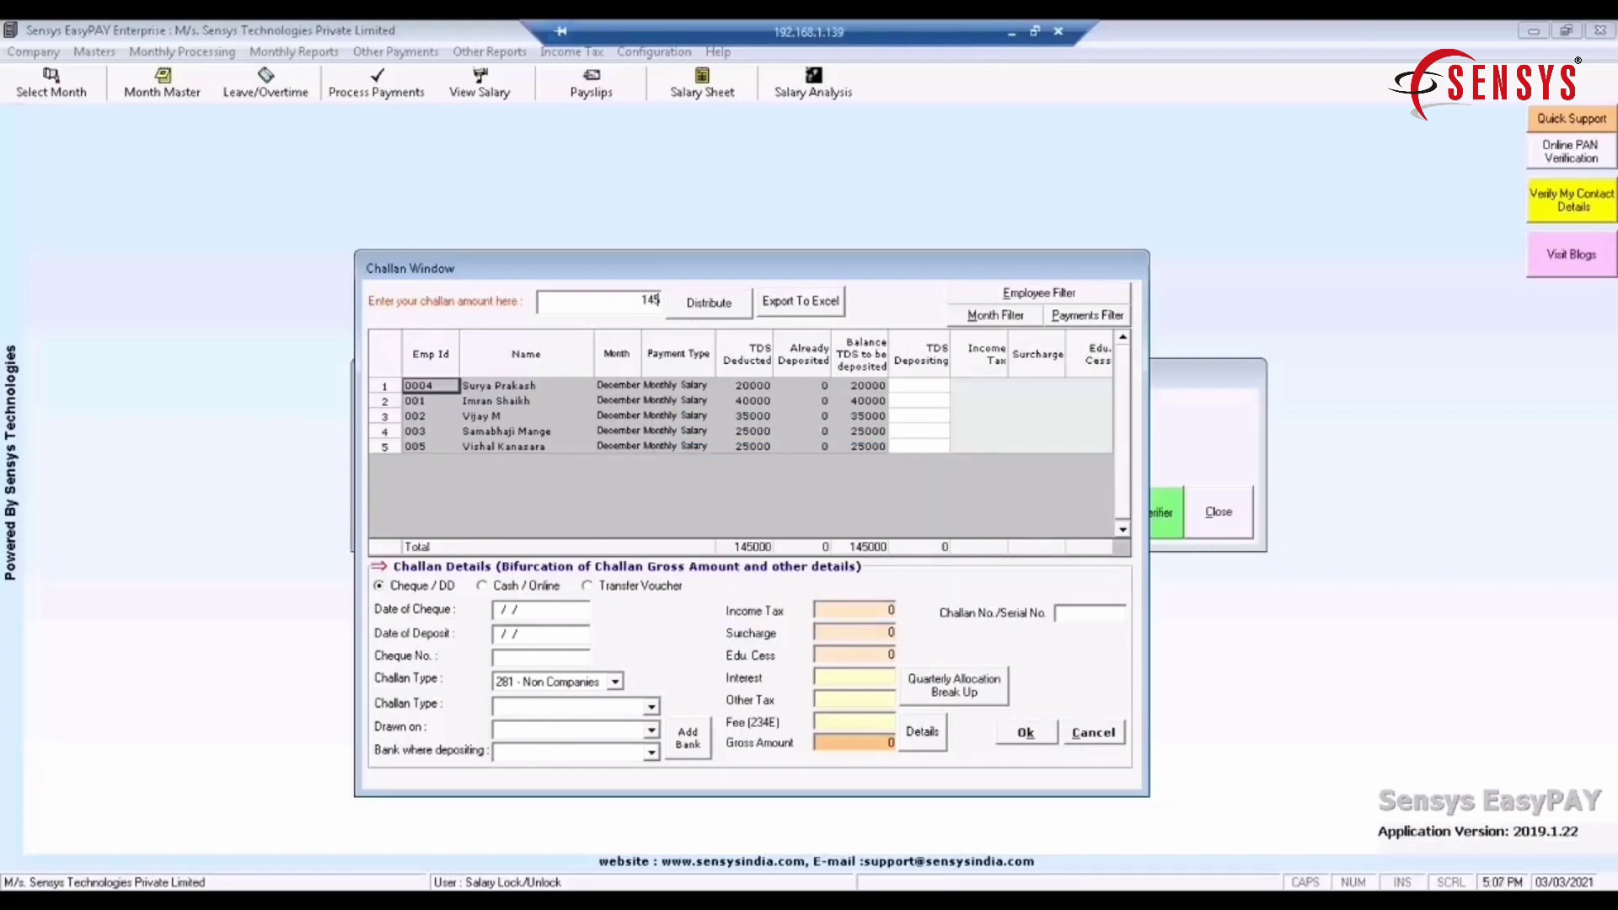
{"action": "type", "text": "000"}
{"action": "left_click", "coordinate": [708, 304]}
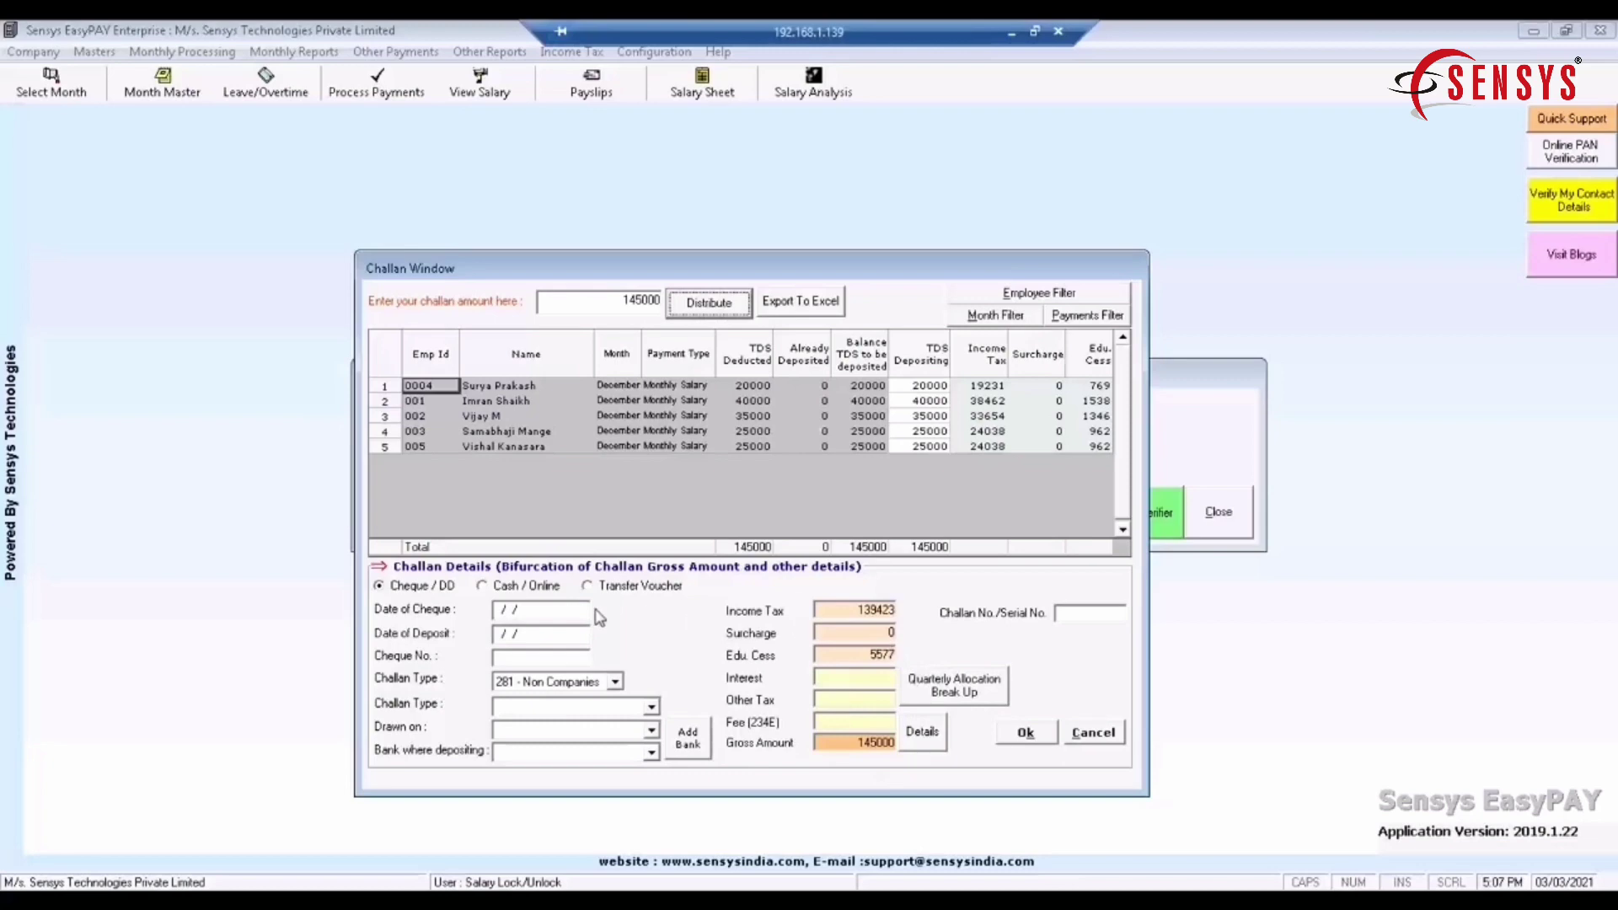
Step: Record Cash/Online payment dated 07/01/2021, type 200, bank 04102, and deposit the challan
{"action": "left_click", "coordinate": [527, 585]}
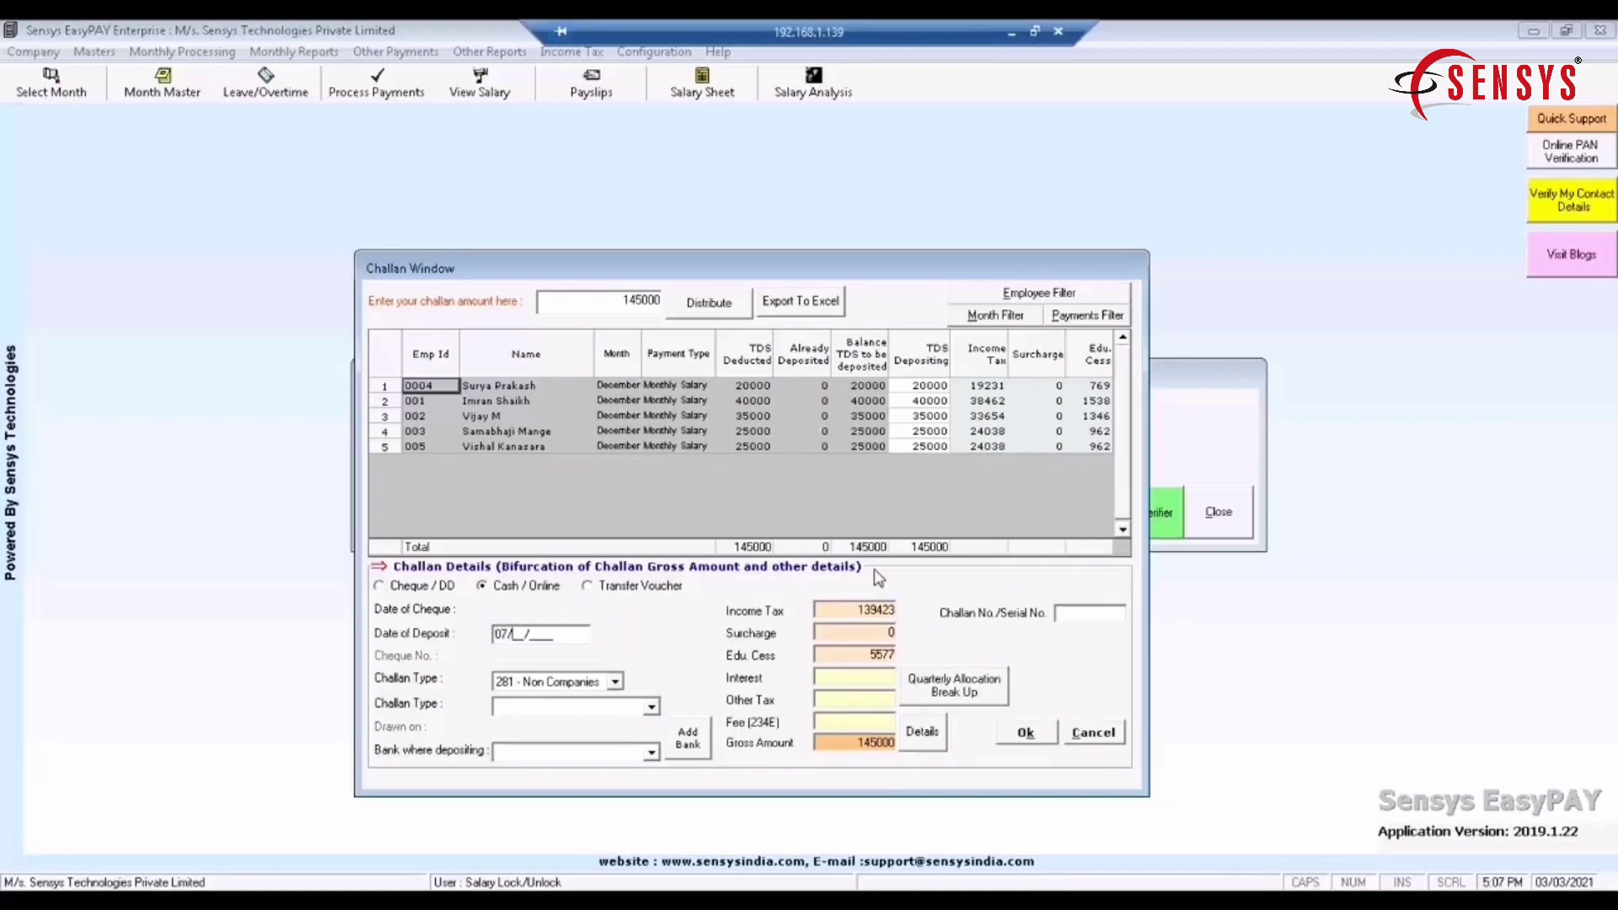
{"action": "type", "text": "07"}
{"action": "key", "text": "Tab"}
{"action": "left_click", "coordinate": [651, 706]}
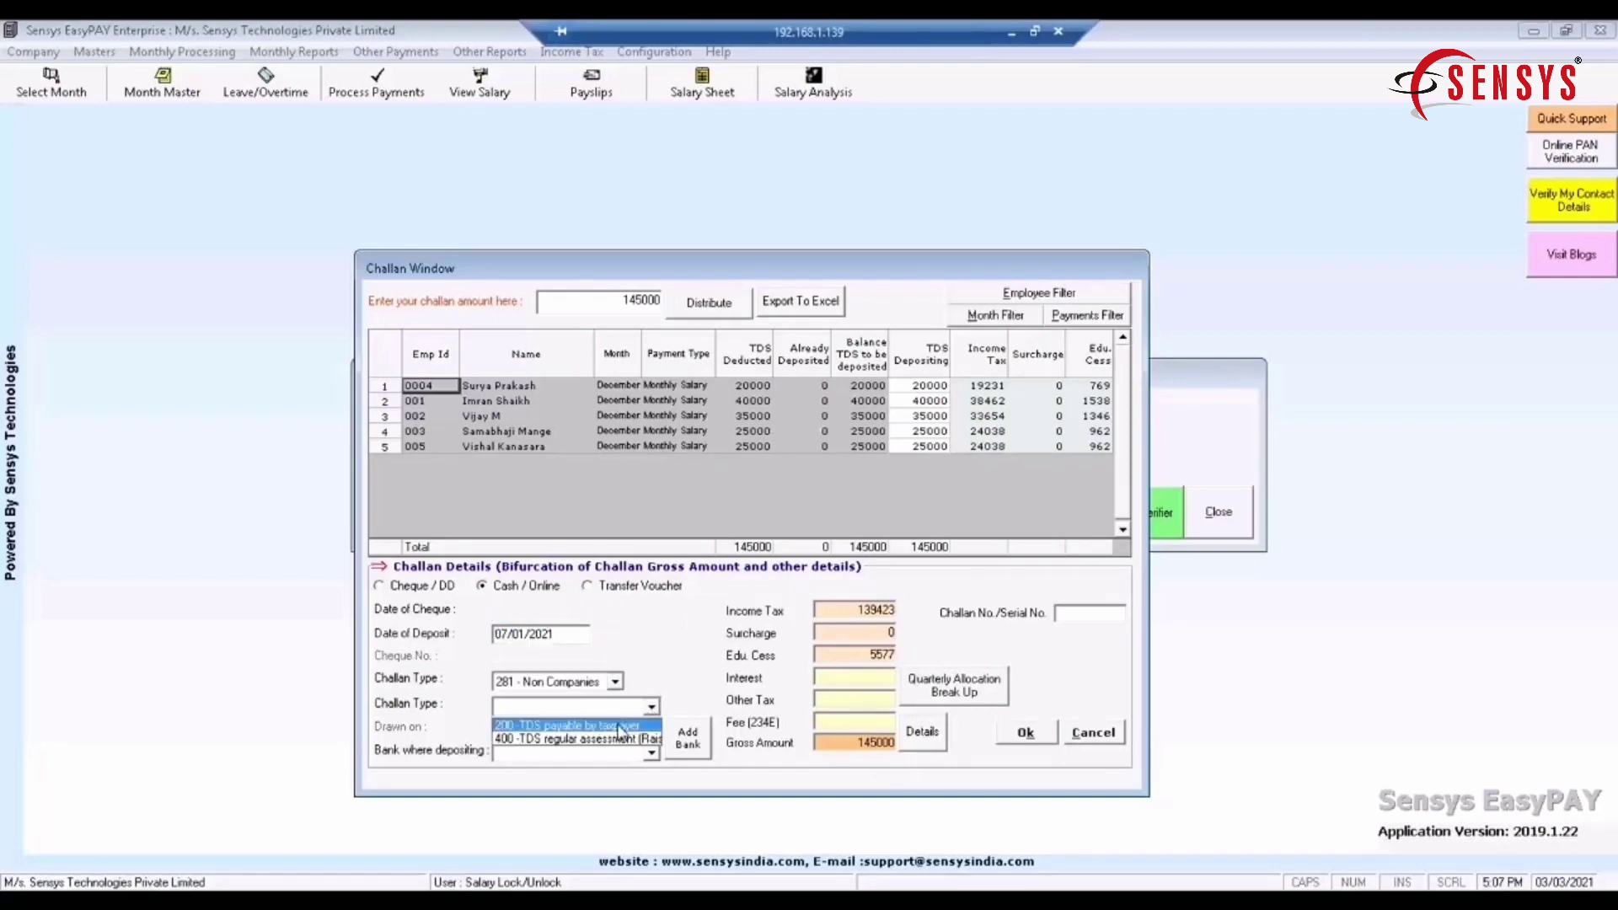
{"action": "left_click", "coordinate": [619, 729]}
{"action": "left_click", "coordinate": [1074, 614]}
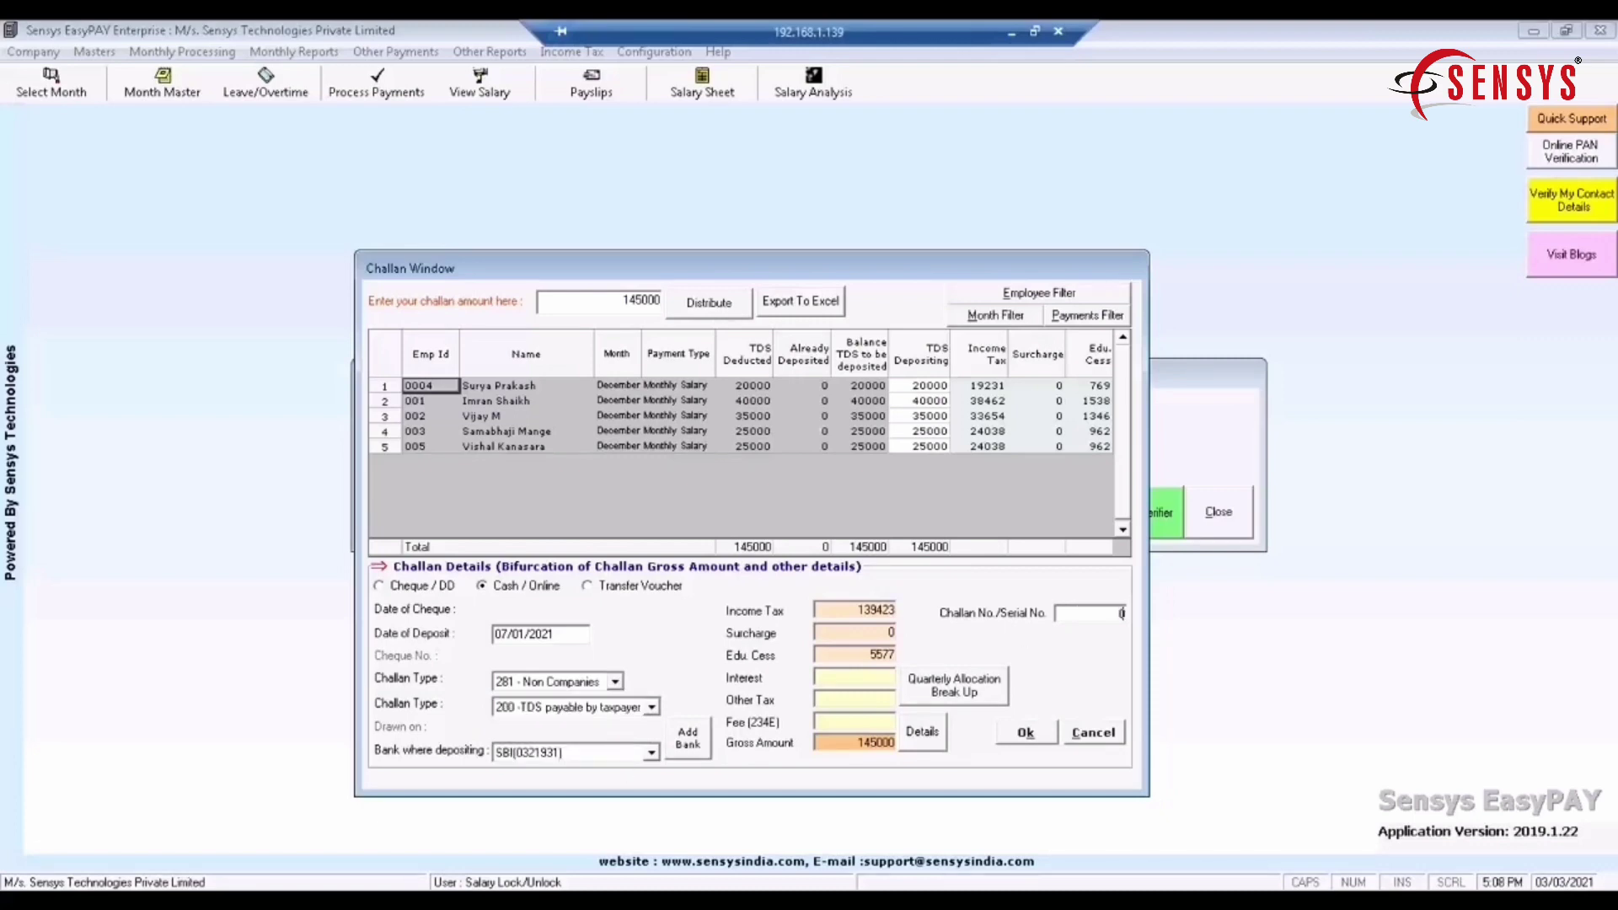
{"action": "type", "text": "04102"}
{"action": "left_click", "coordinate": [1026, 733]}
{"action": "left_click", "coordinate": [869, 535]}
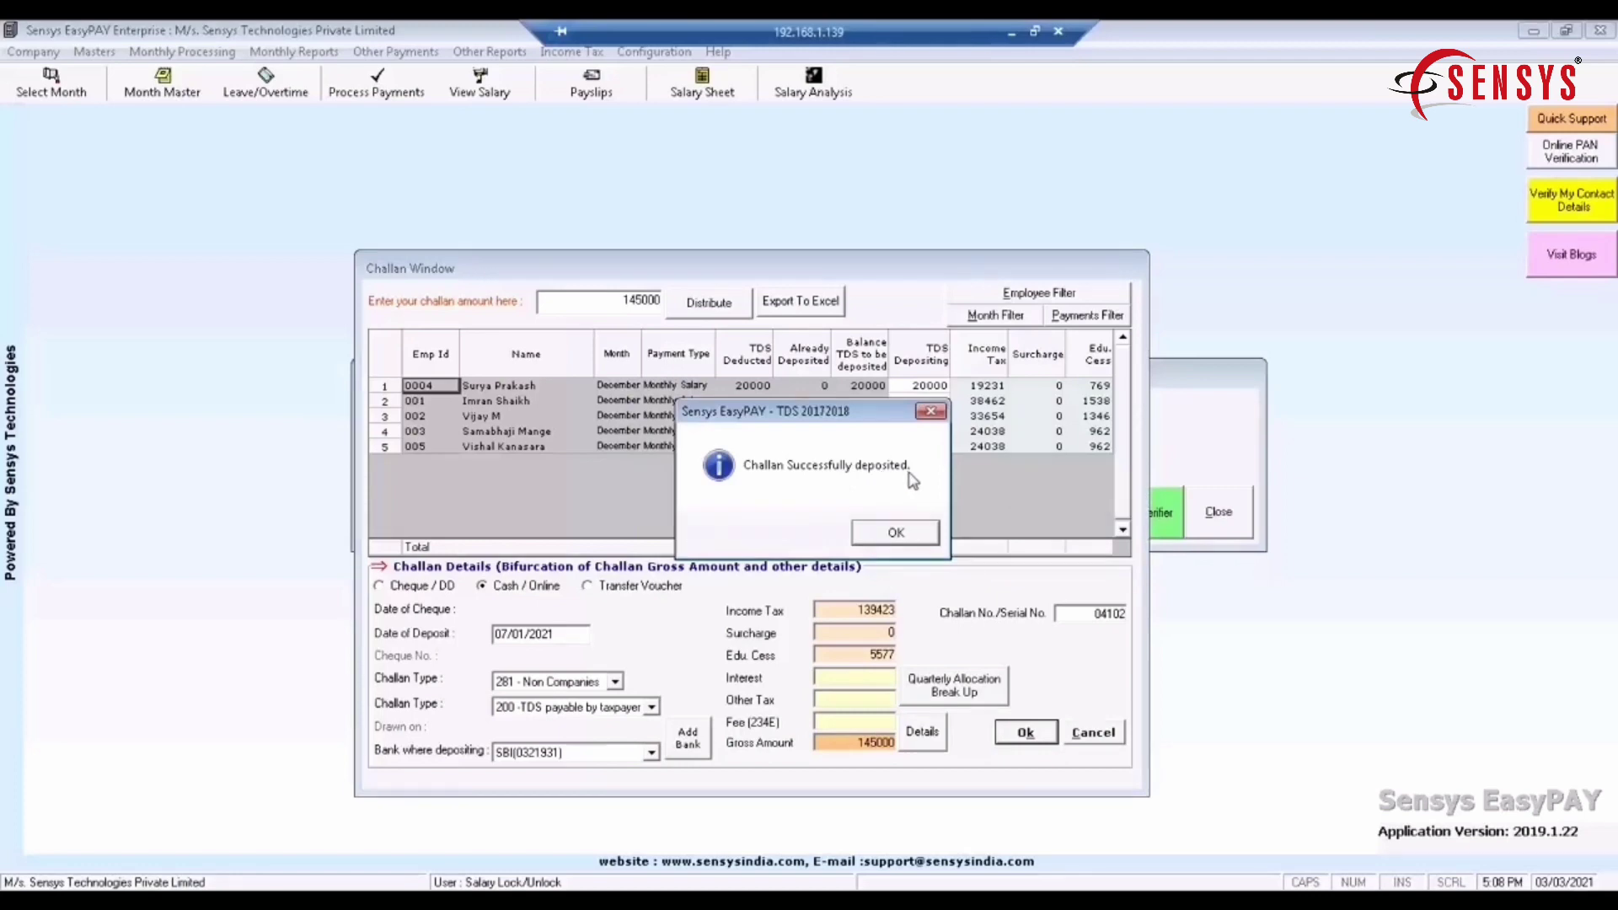
Step: Acknowledge the deposit and check the new third challan in the Challans list
{"action": "left_click", "coordinate": [896, 534]}
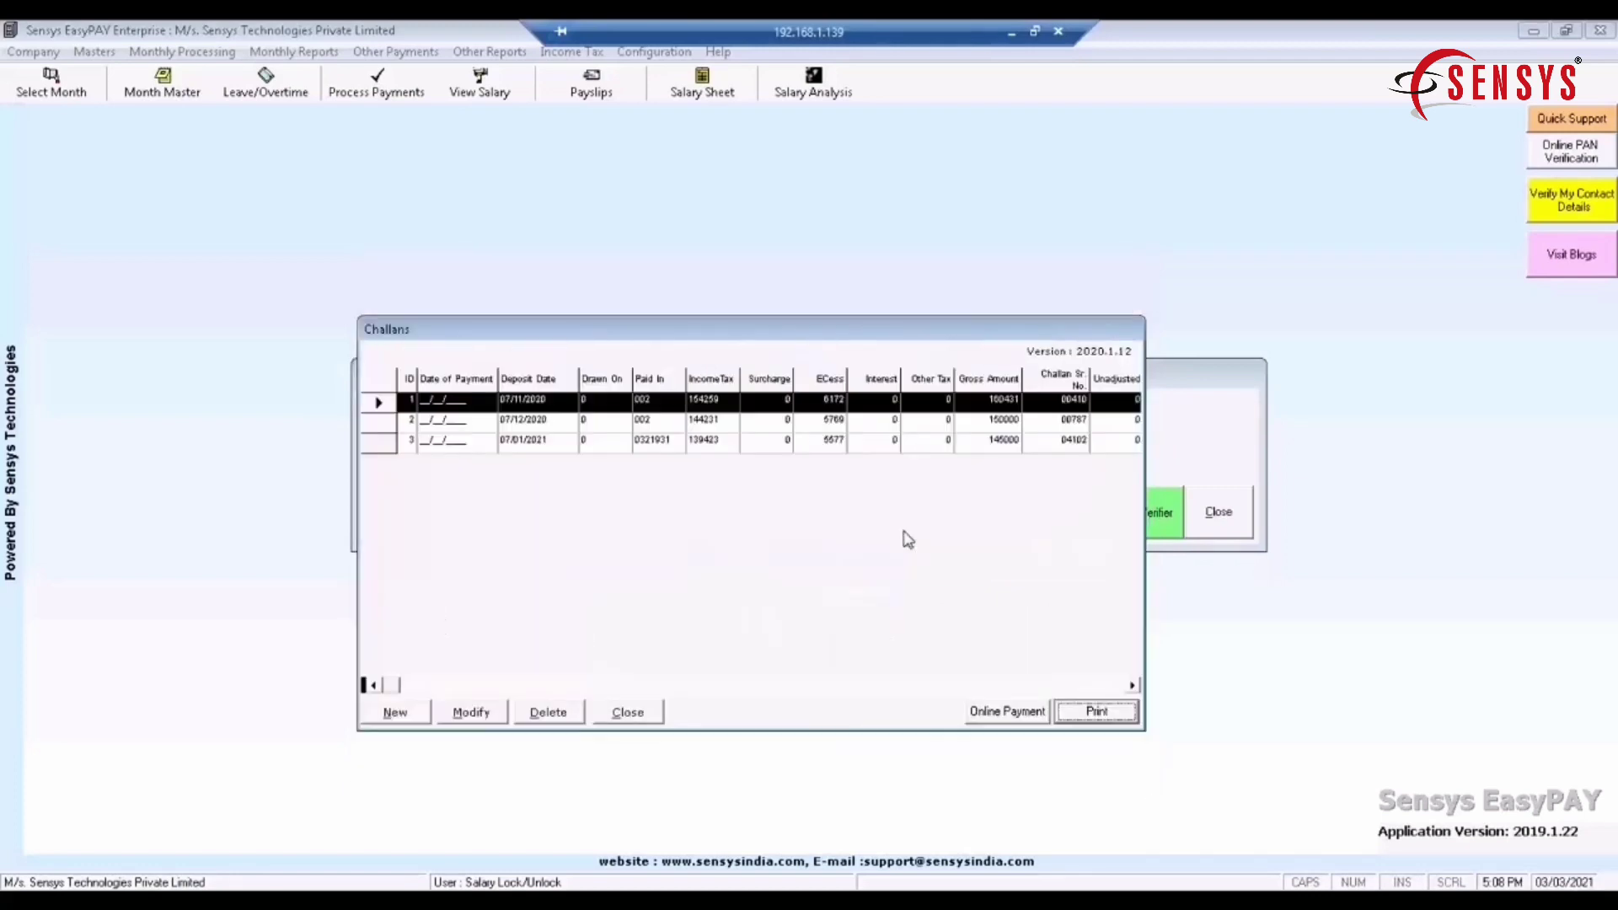
{"action": "left_click", "coordinate": [840, 424]}
{"action": "left_click", "coordinate": [840, 441]}
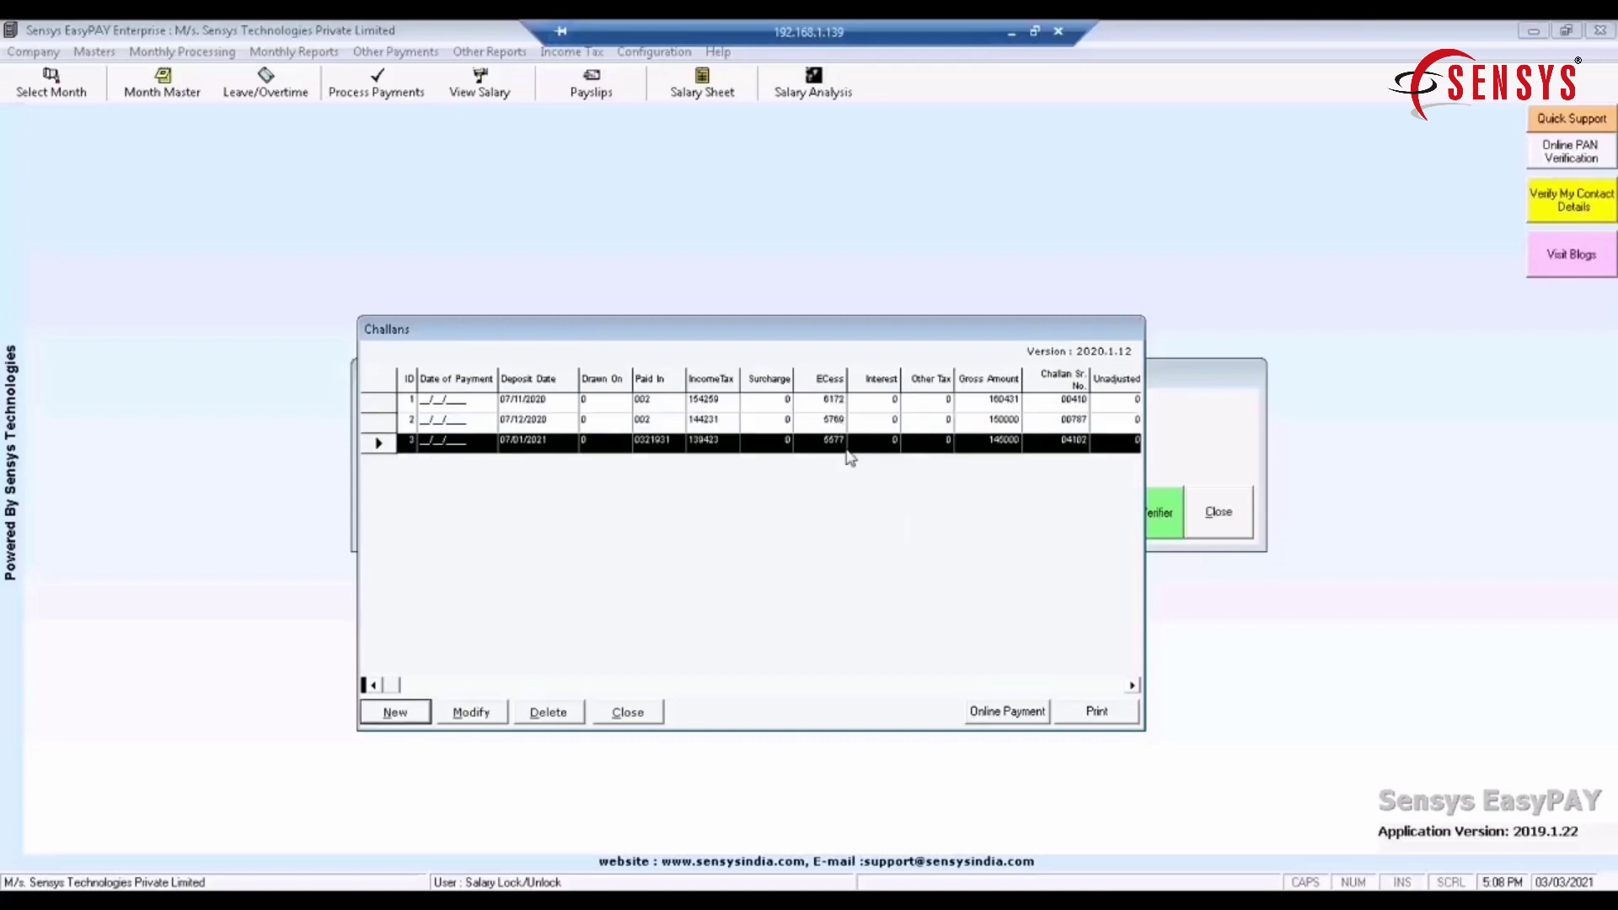
{"action": "left_click", "coordinate": [648, 713]}
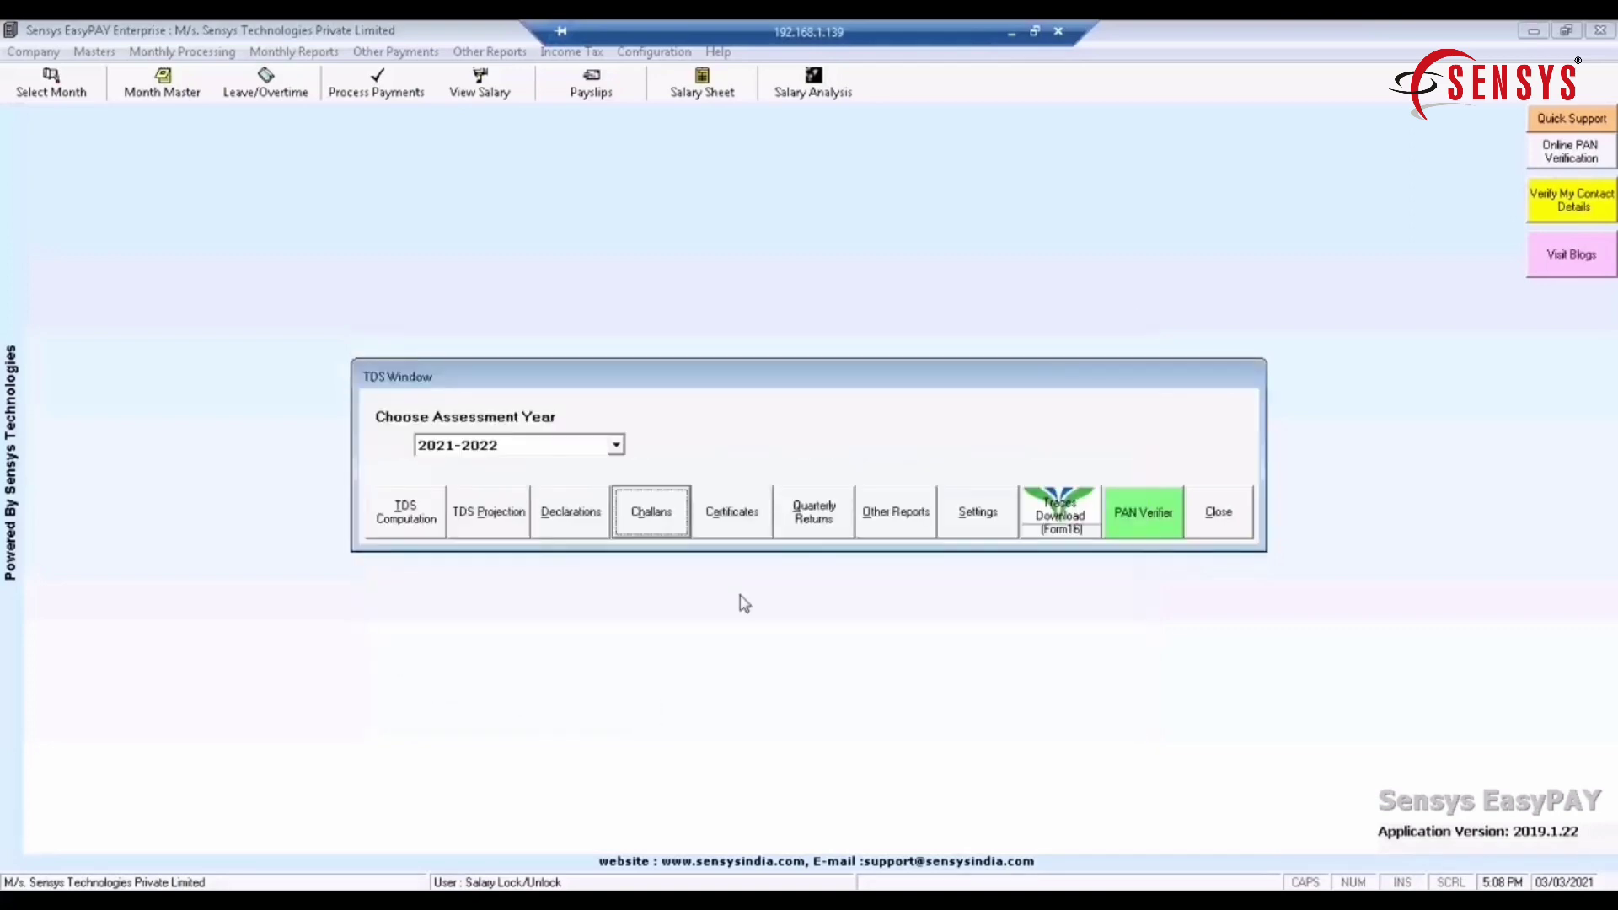
Step: Start a quarterly return for Quarter 3 (October-December)
{"action": "left_click", "coordinate": [820, 519]}
{"action": "left_click", "coordinate": [814, 385]}
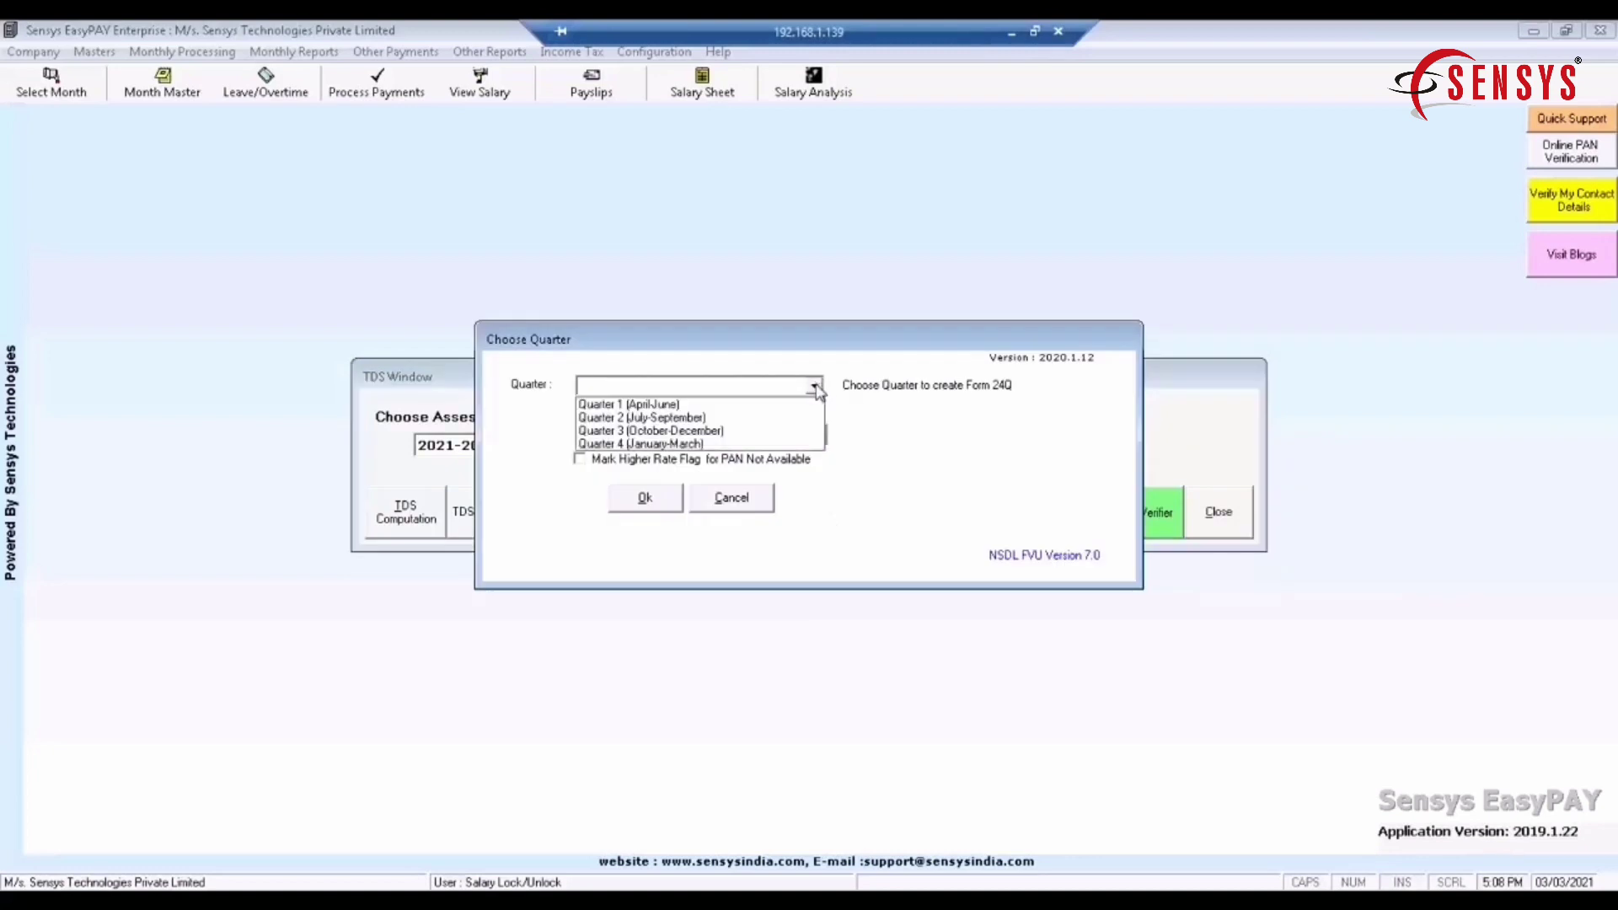
{"action": "left_click", "coordinate": [703, 432]}
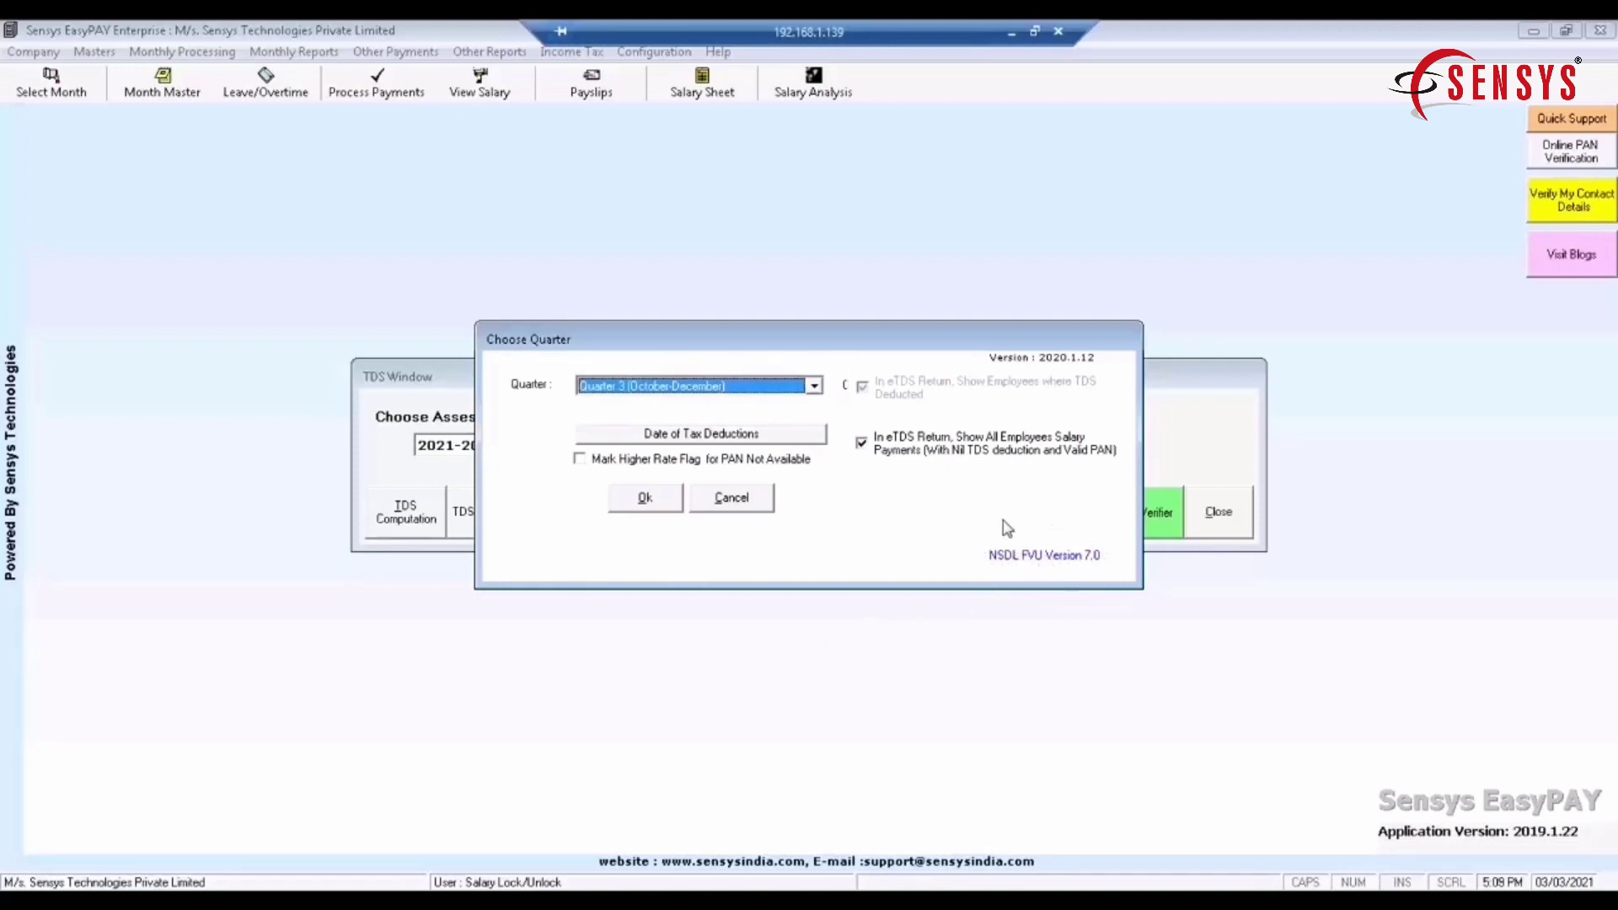
Step: Build the Quarter 3 return sheet and check the responsible person's name and designation in C30 and C31
{"action": "left_click", "coordinate": [651, 497]}
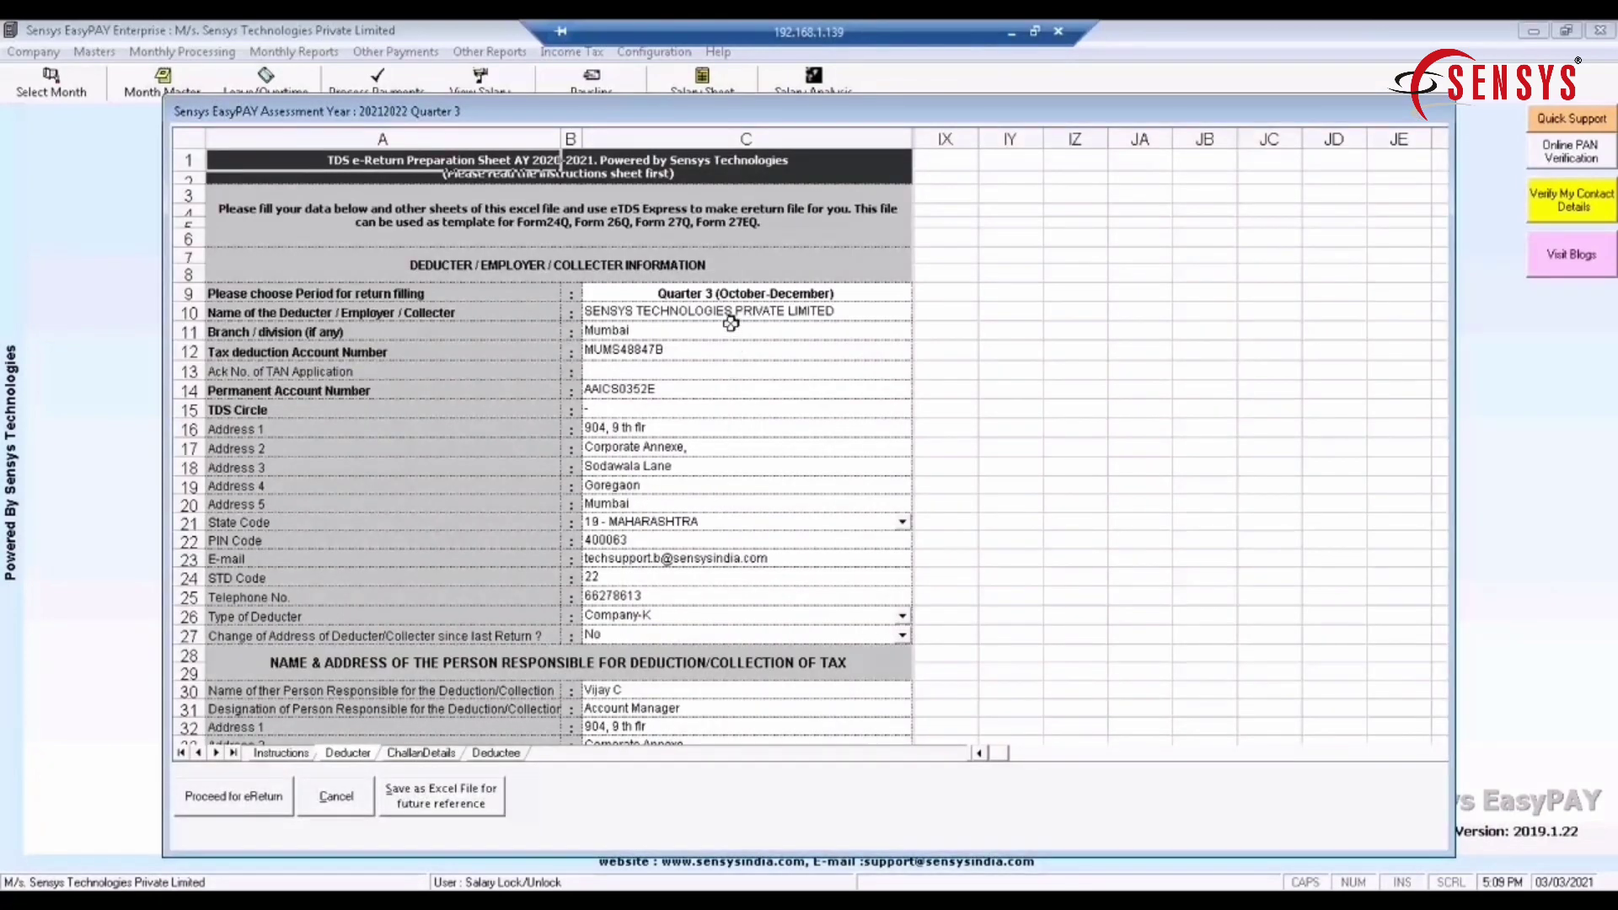
{"action": "scroll", "coordinate": [737, 349], "scroll_direction": "down", "scroll_amount": 3}
{"action": "scroll", "coordinate": [746, 349], "scroll_direction": "down", "scroll_amount": 1}
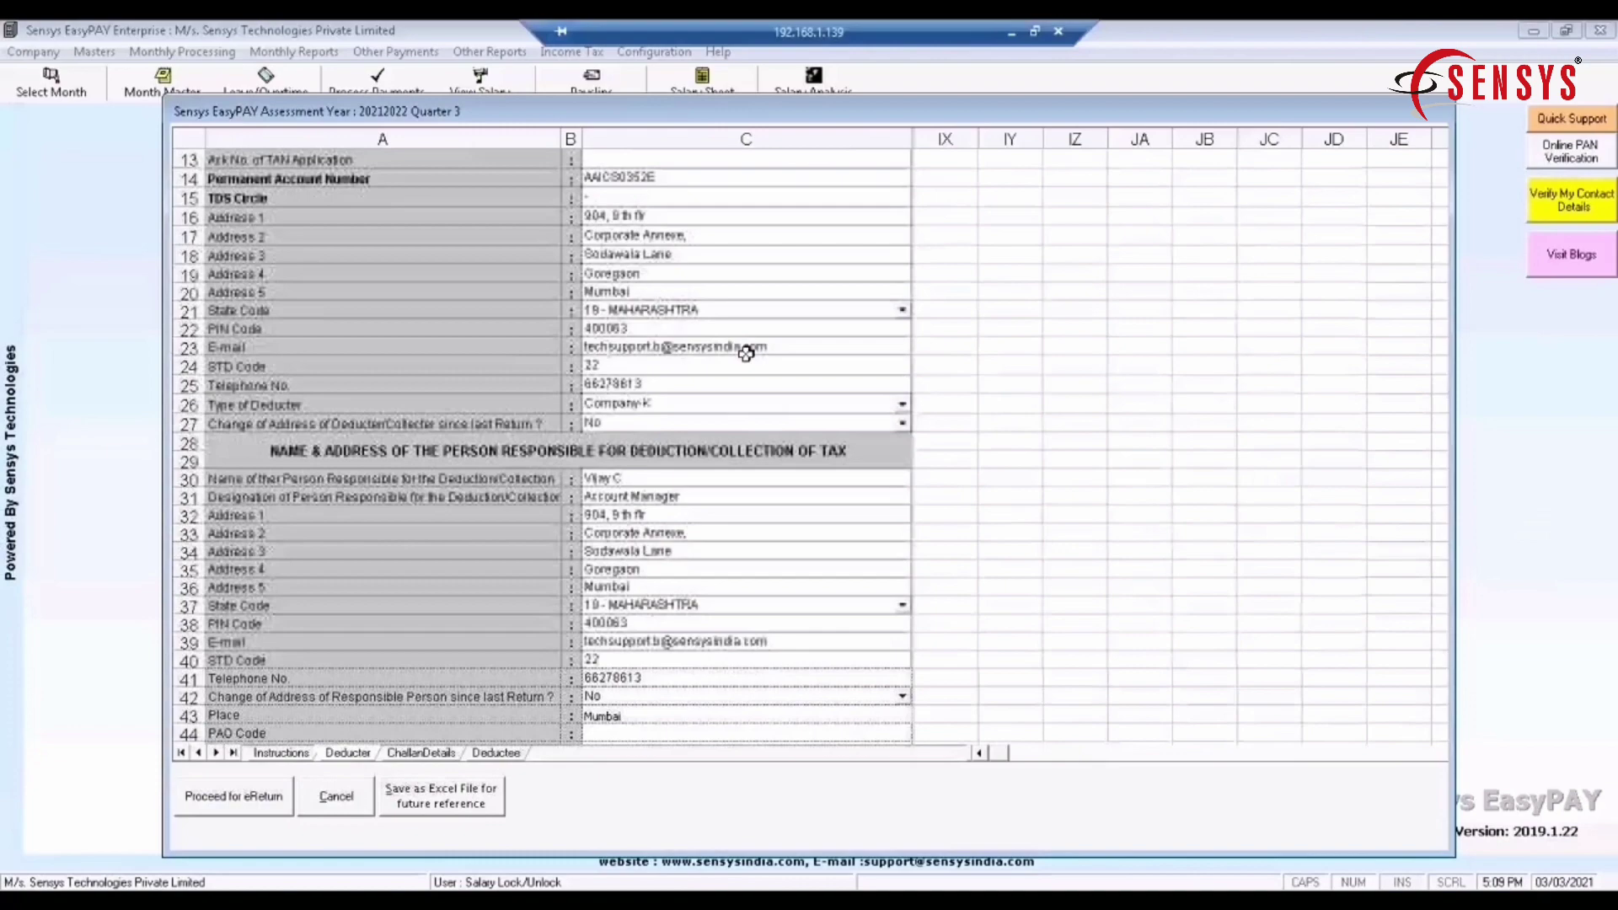
{"action": "left_click", "coordinate": [674, 480]}
{"action": "left_click", "coordinate": [677, 498]}
{"action": "scroll", "coordinate": [739, 549], "scroll_direction": "down", "scroll_amount": 1}
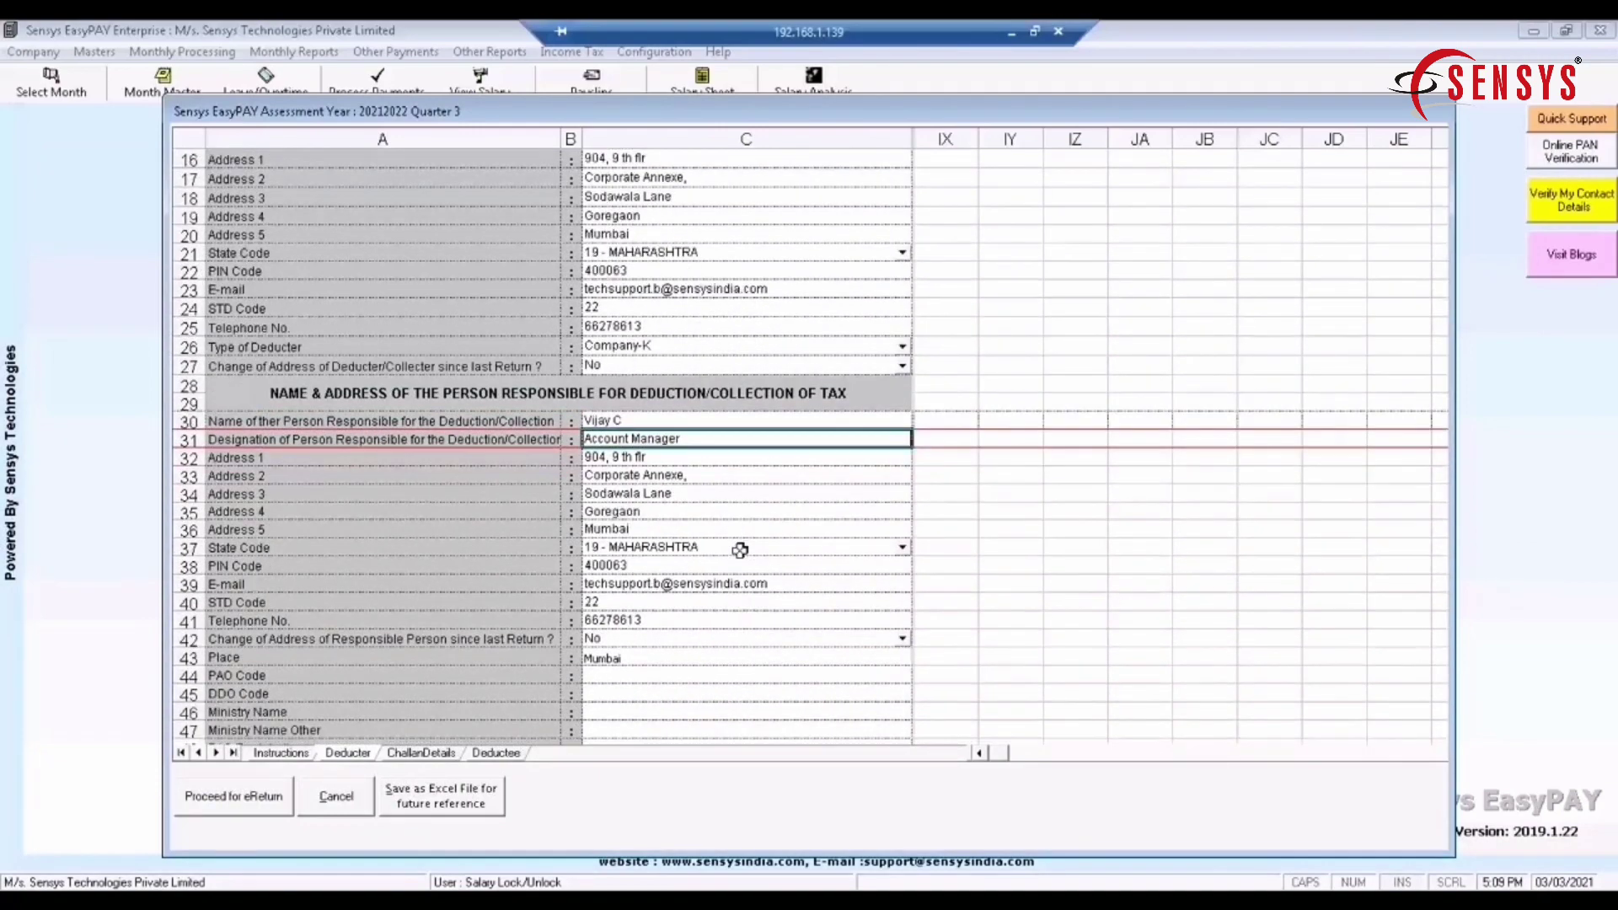
{"action": "scroll", "coordinate": [740, 549], "scroll_direction": "down", "scroll_amount": 3}
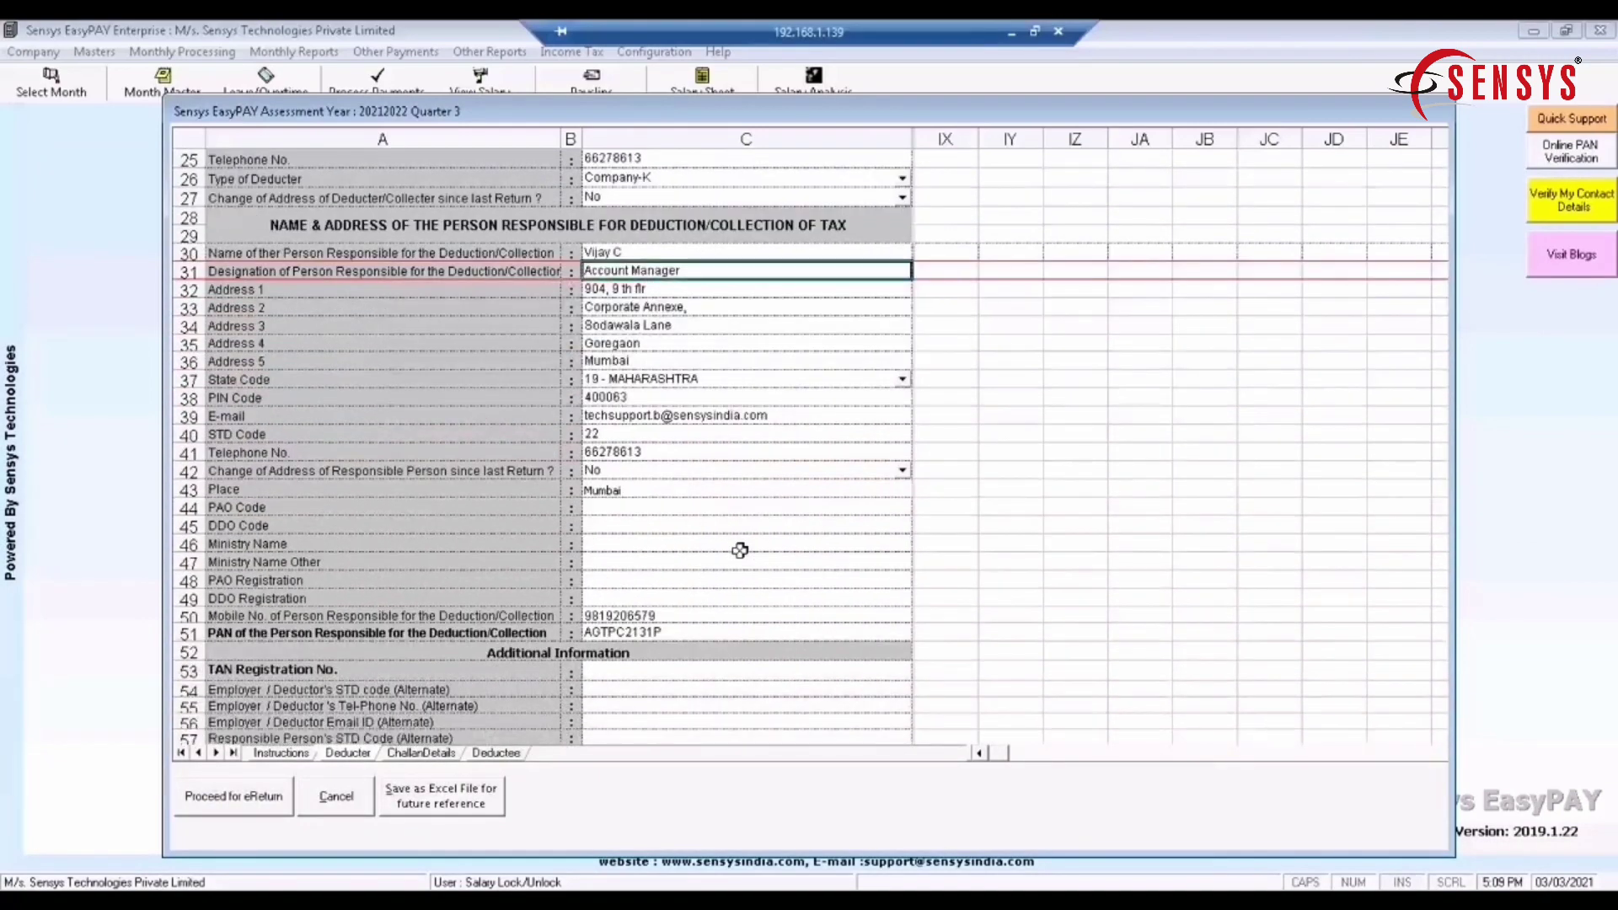
{"action": "scroll", "coordinate": [740, 549], "scroll_direction": "up", "scroll_amount": 3}
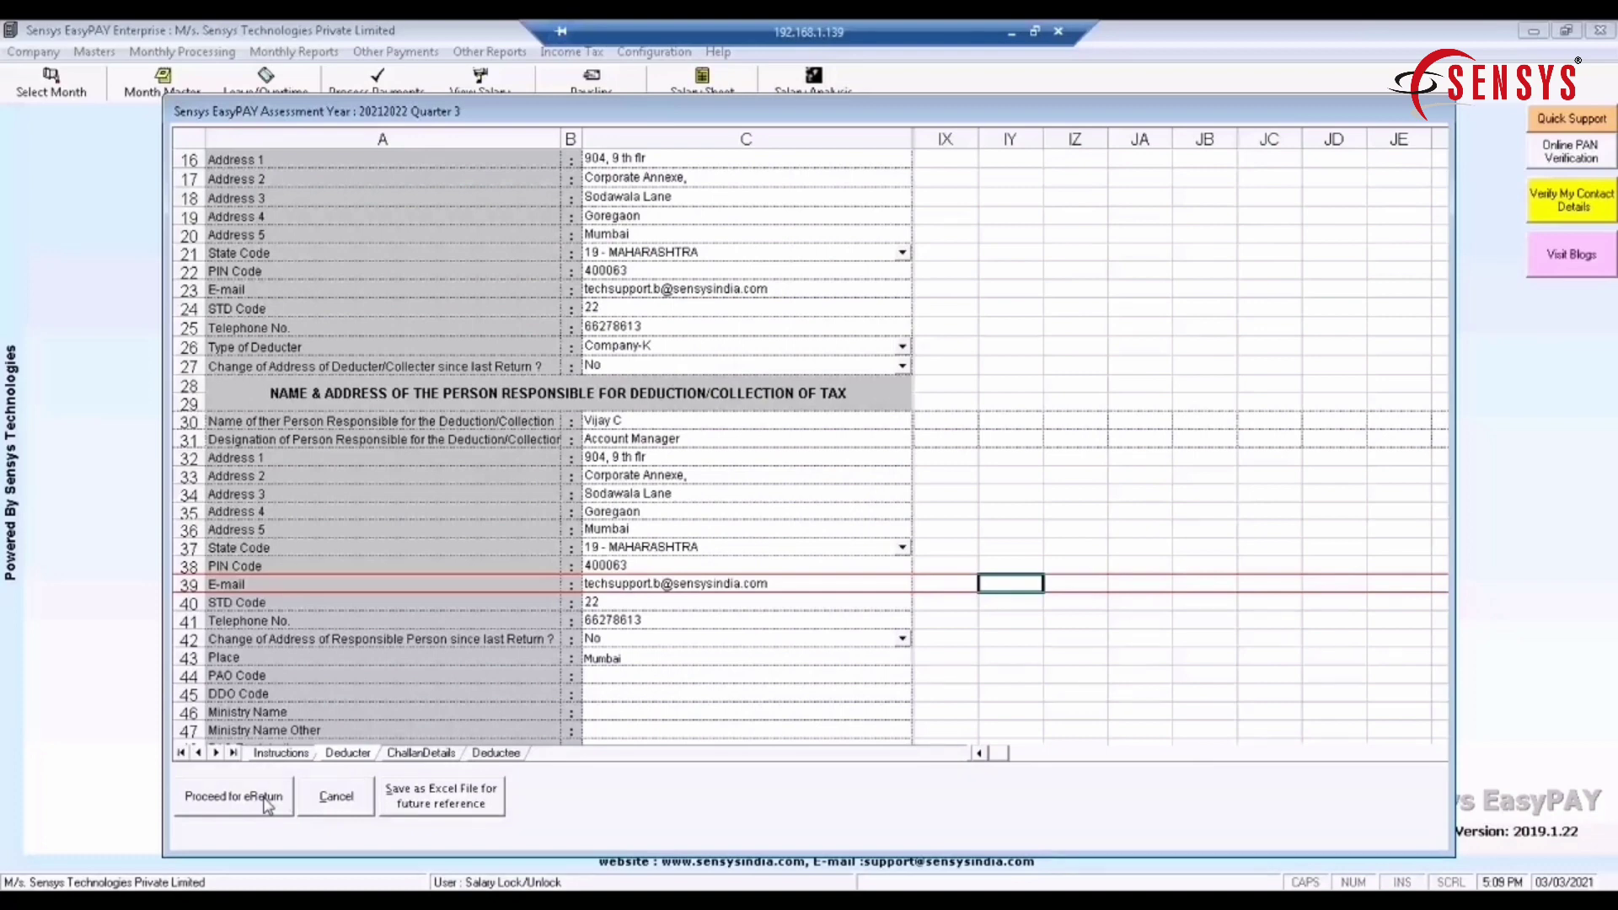
Step: Create a Regular Return eTDS file named Q3 using the first downloaded CSI file
{"action": "left_click", "coordinate": [266, 806]}
{"action": "left_click", "coordinate": [264, 796]}
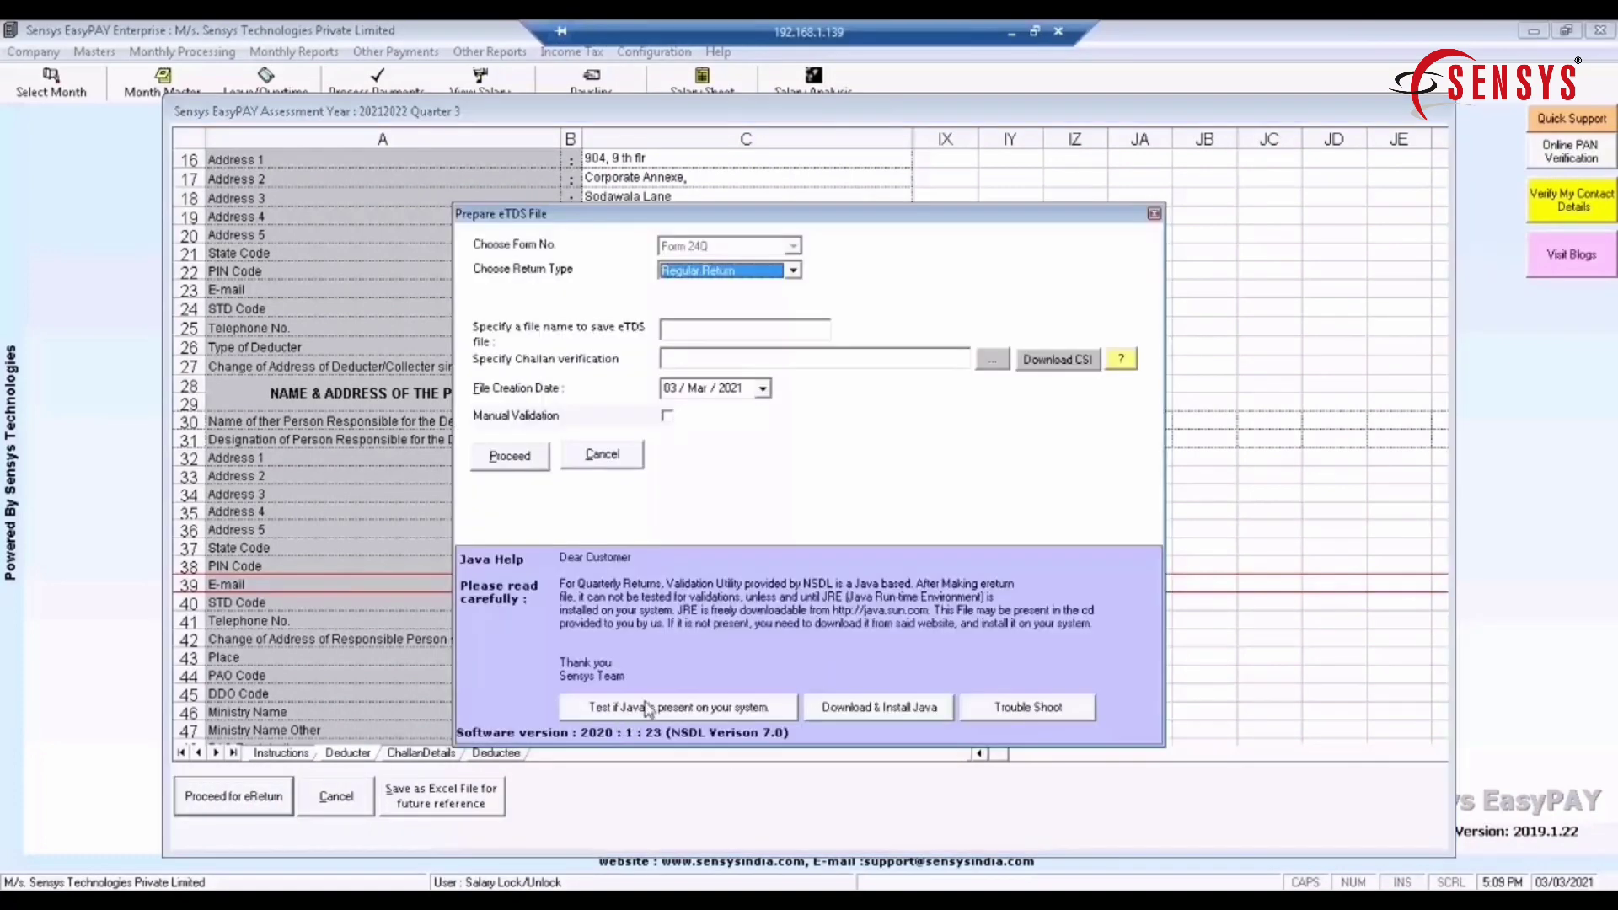
{"action": "left_click", "coordinate": [776, 328]}
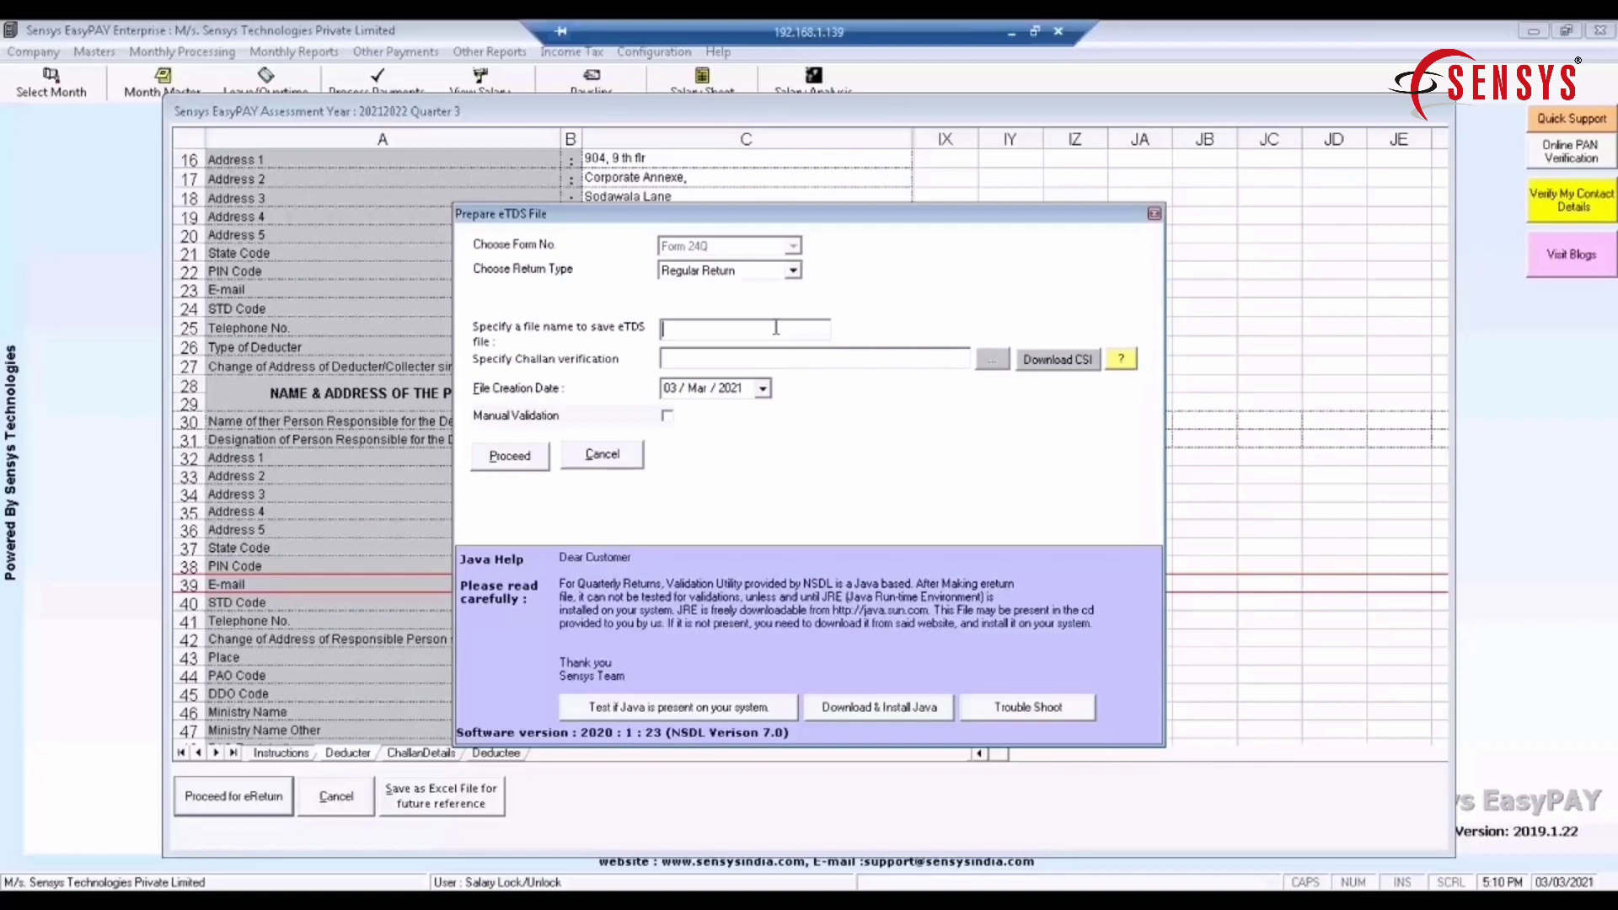
{"action": "type", "text": "Q3"}
{"action": "left_click", "coordinate": [992, 359]}
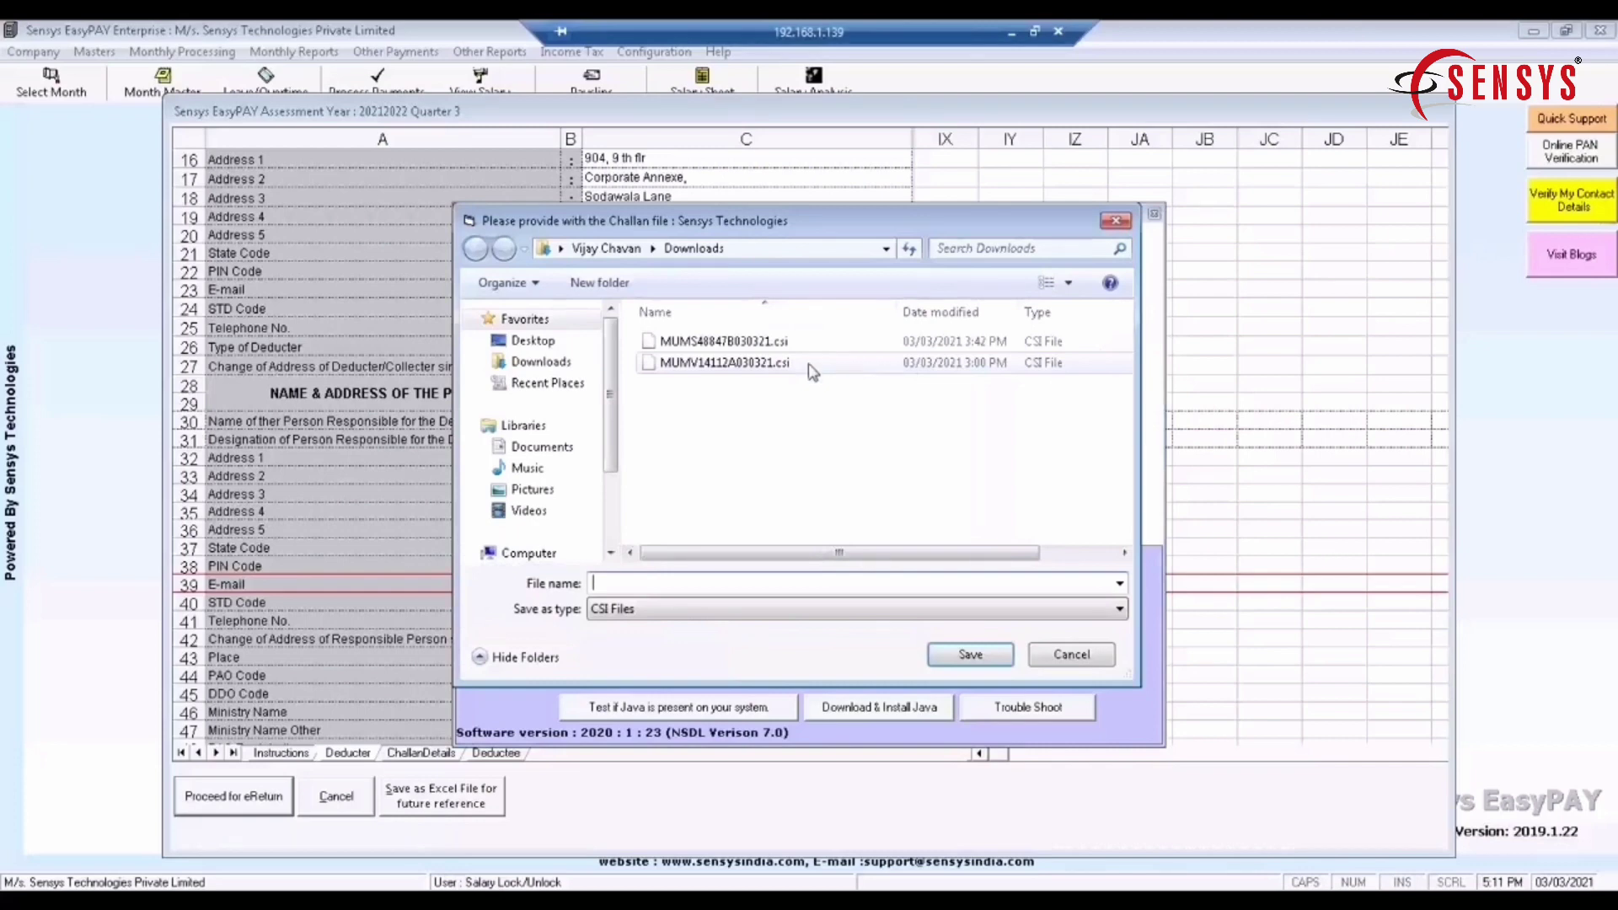
{"action": "left_click", "coordinate": [776, 342]}
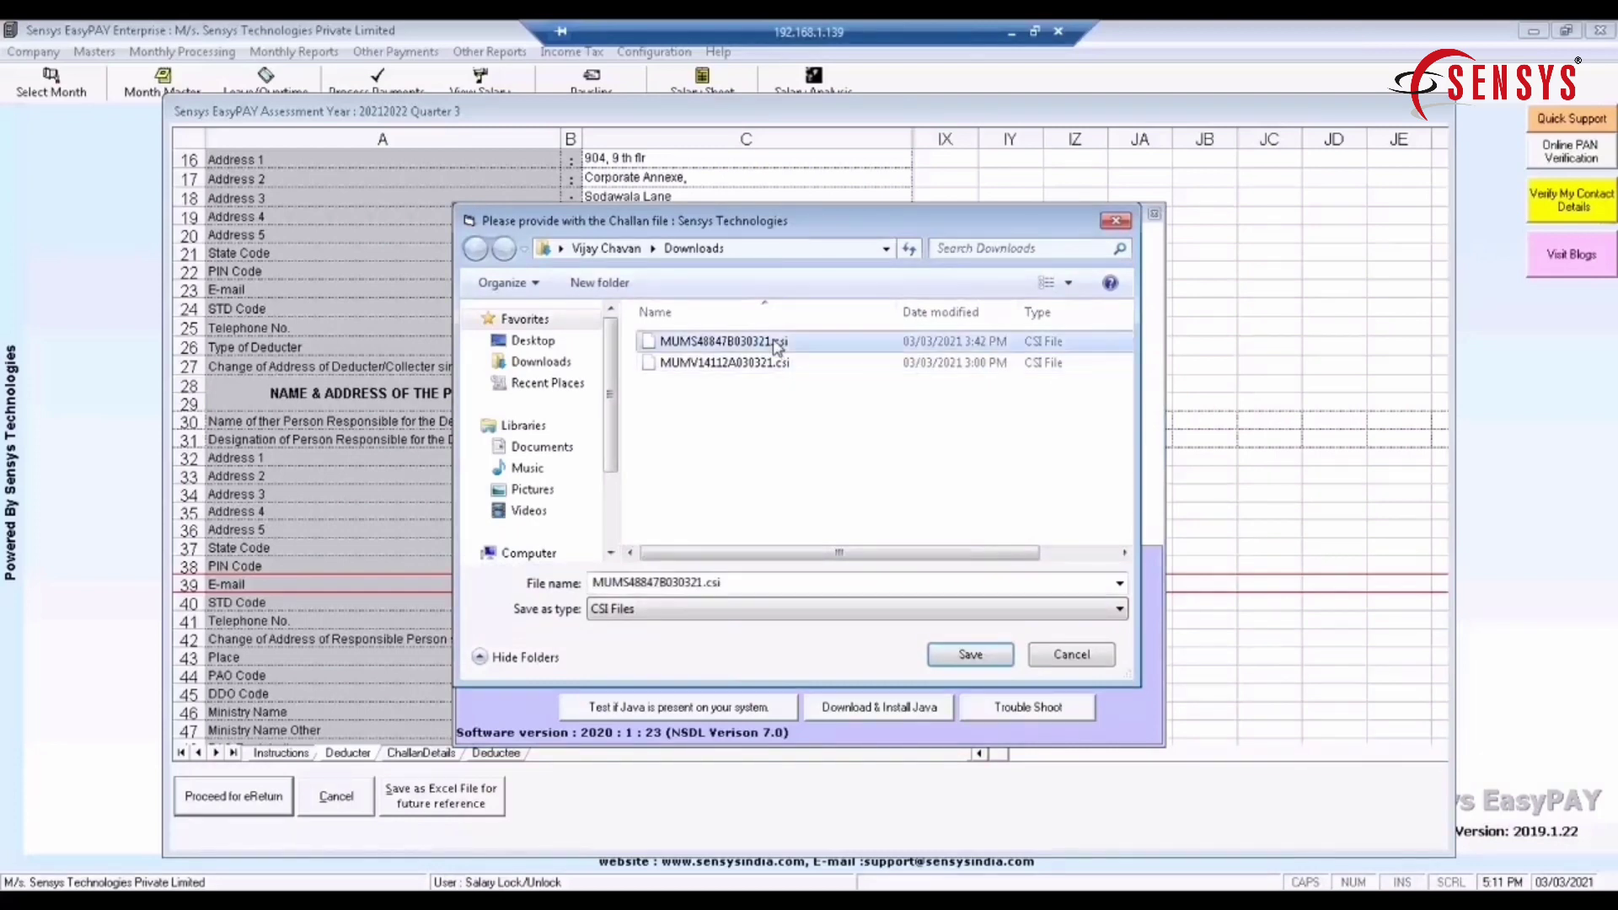
{"action": "left_click", "coordinate": [941, 660]}
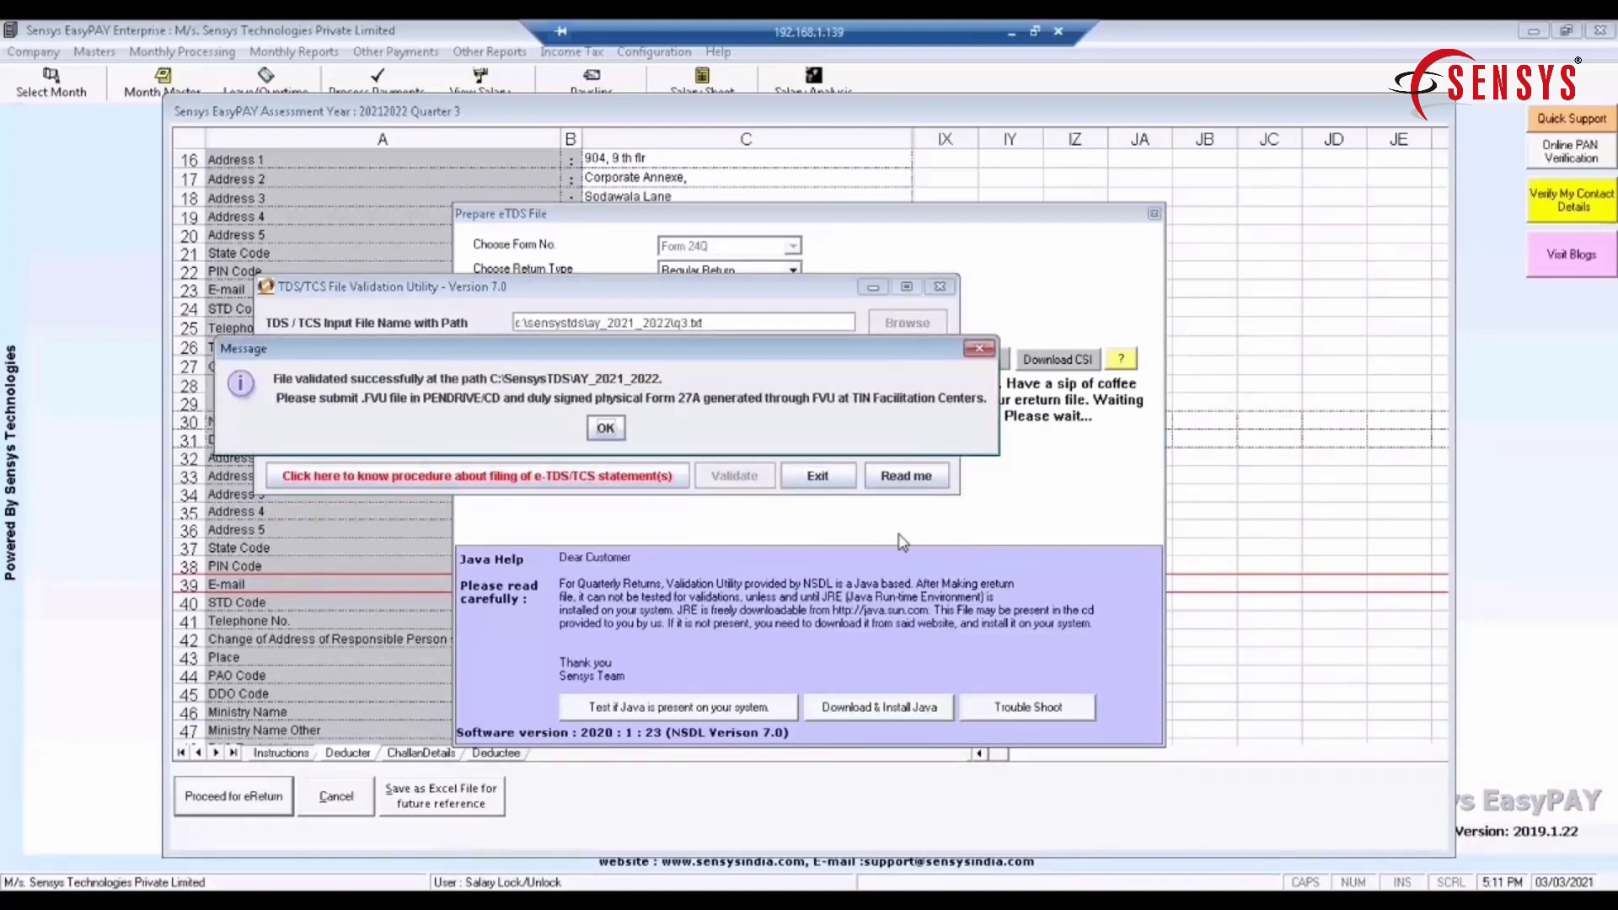
Step: Acknowledge the validation notices and generate the Form 27A PDF
{"action": "key", "text": "Return"}
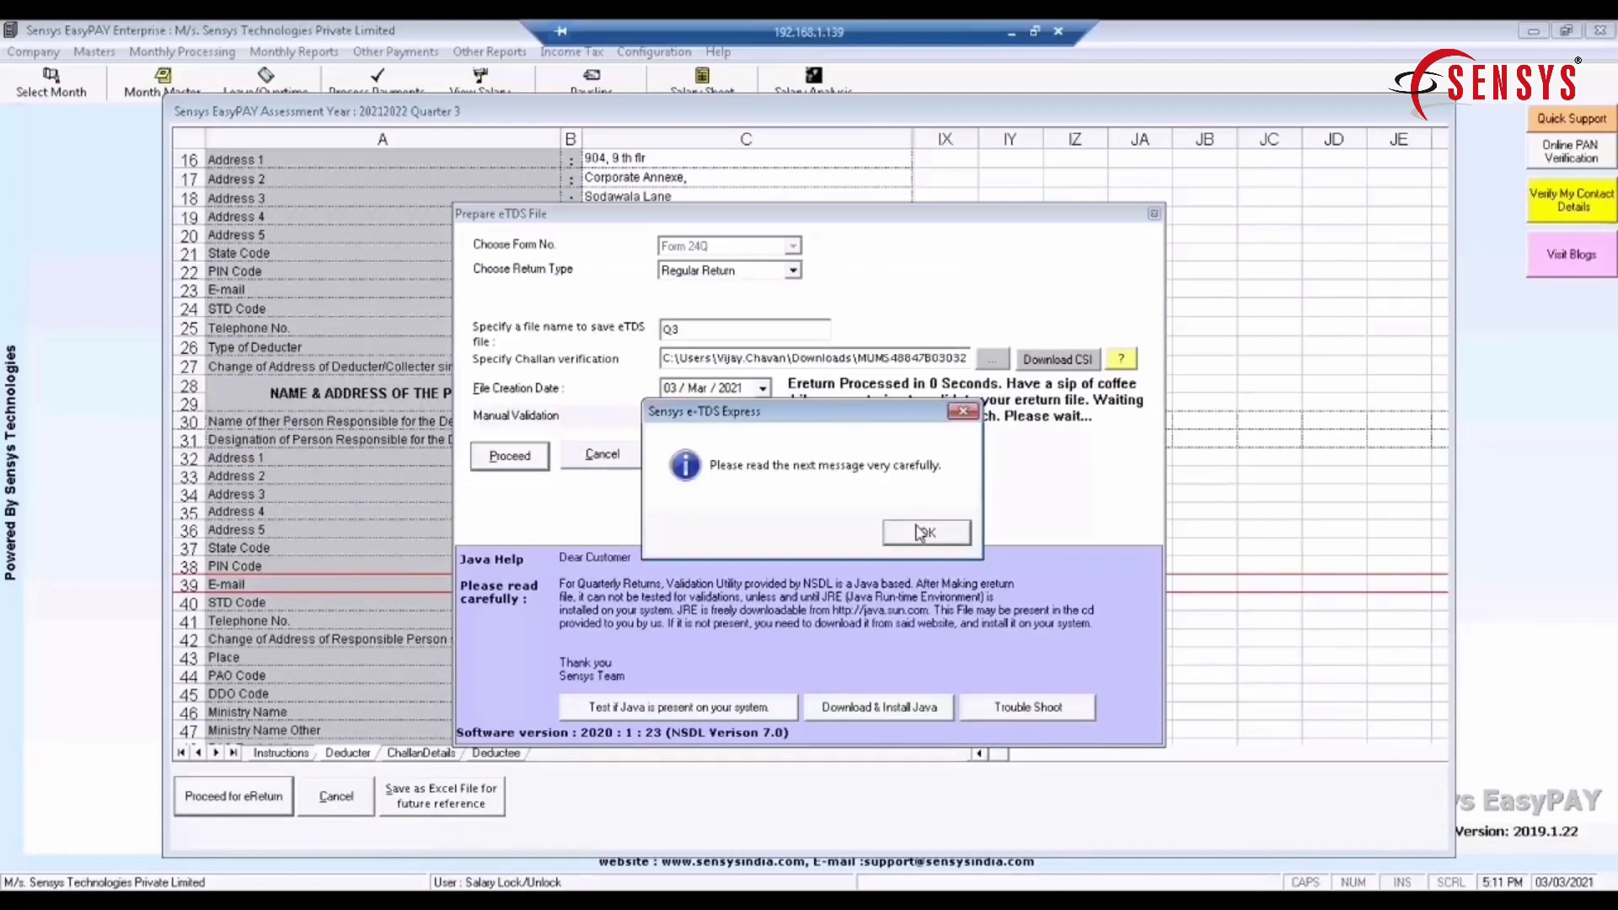
{"action": "left_click", "coordinate": [921, 531]}
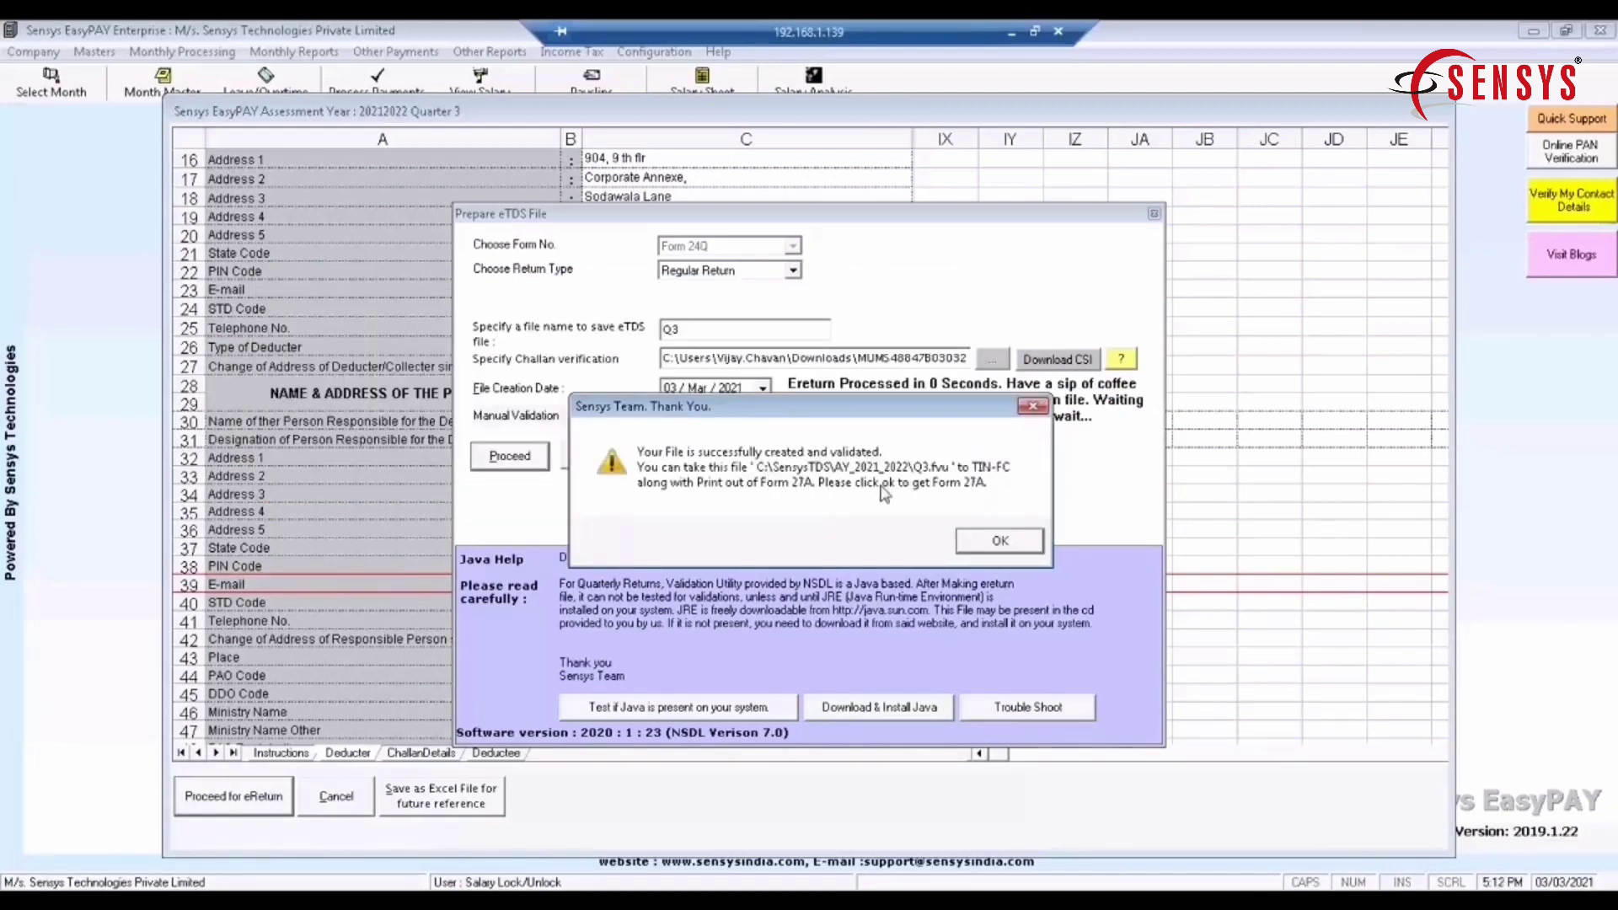
{"action": "left_click", "coordinate": [1000, 540]}
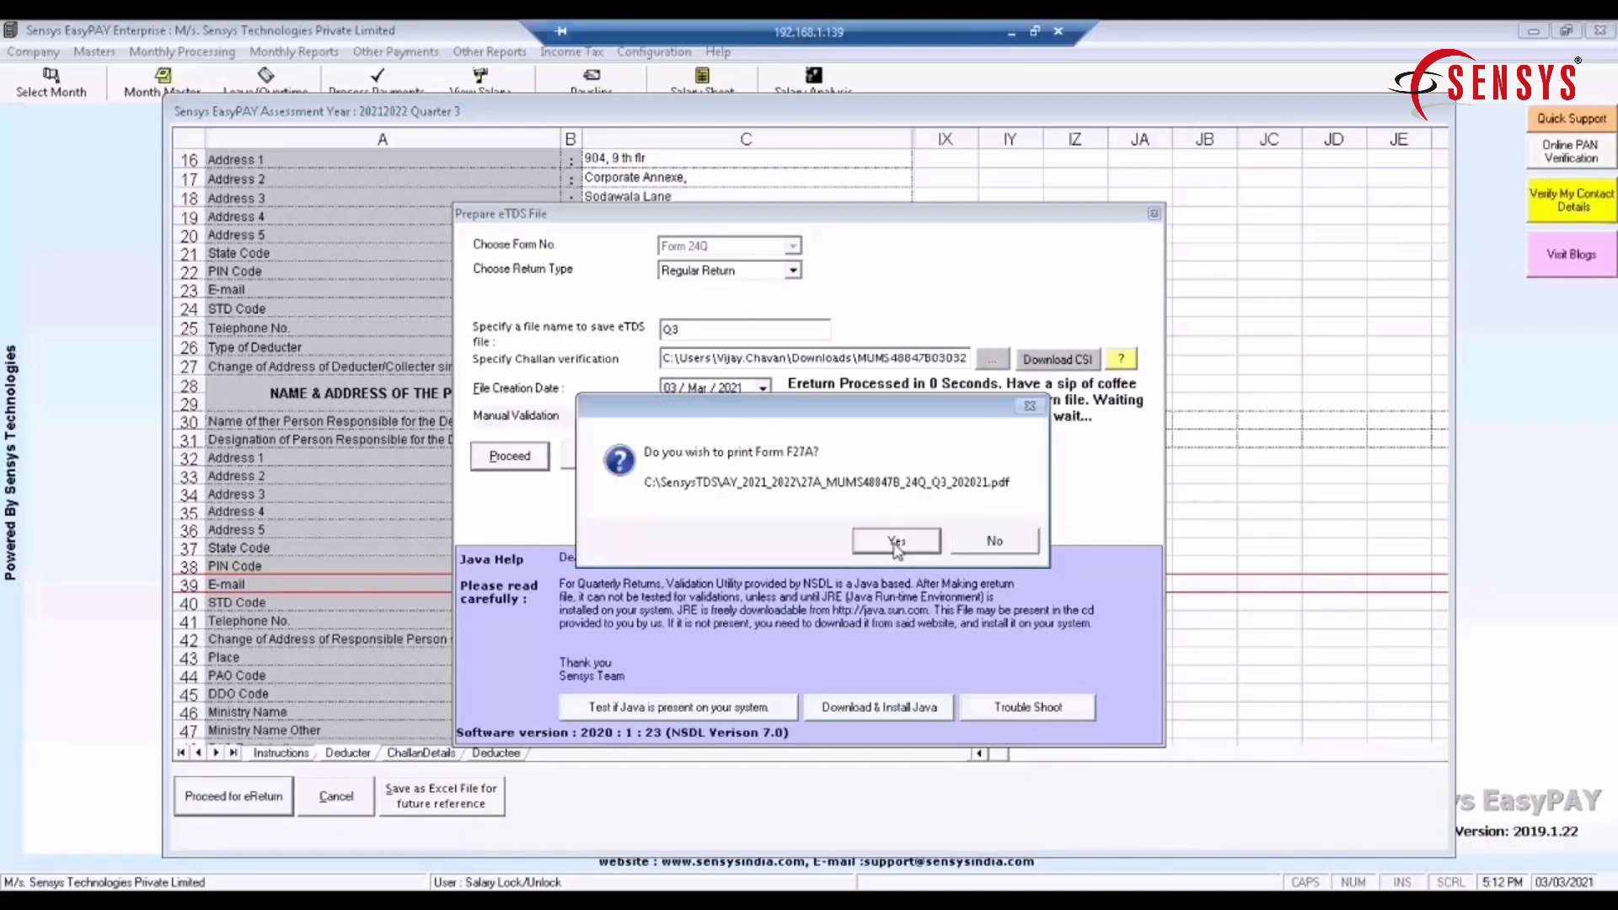
{"action": "left_click", "coordinate": [896, 542]}
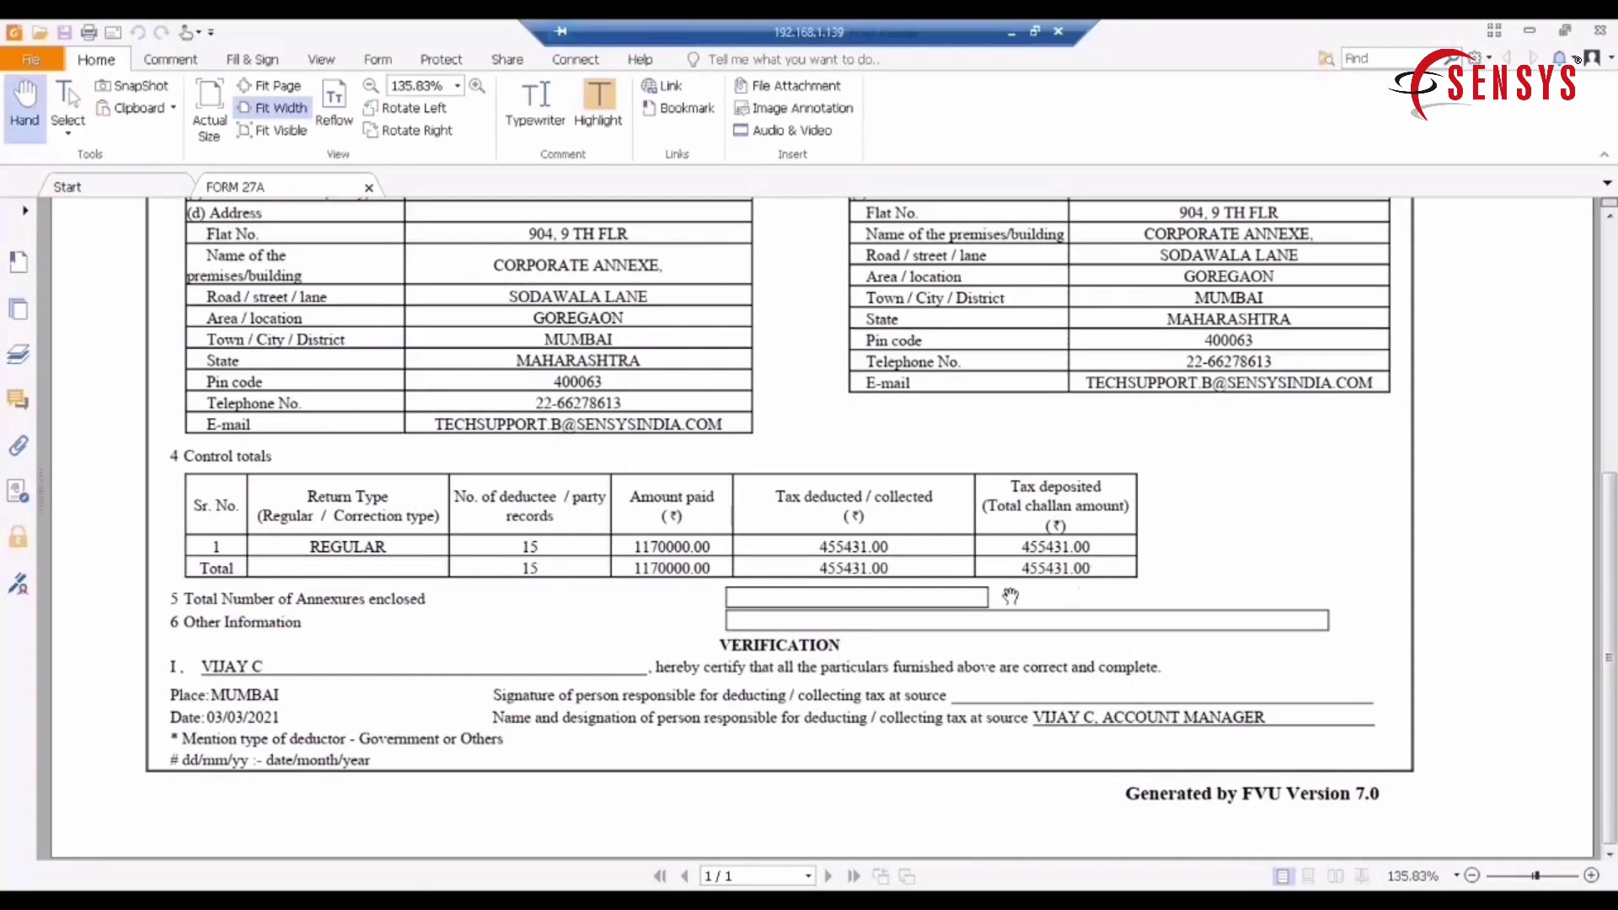
Step: Scroll through Form 27A checking totals of 1170000.00 paid and 455431.00 deposited
{"action": "scroll", "coordinate": [923, 514], "scroll_direction": "up", "scroll_amount": 3}
{"action": "scroll", "coordinate": [923, 514], "scroll_direction": "up", "scroll_amount": 2}
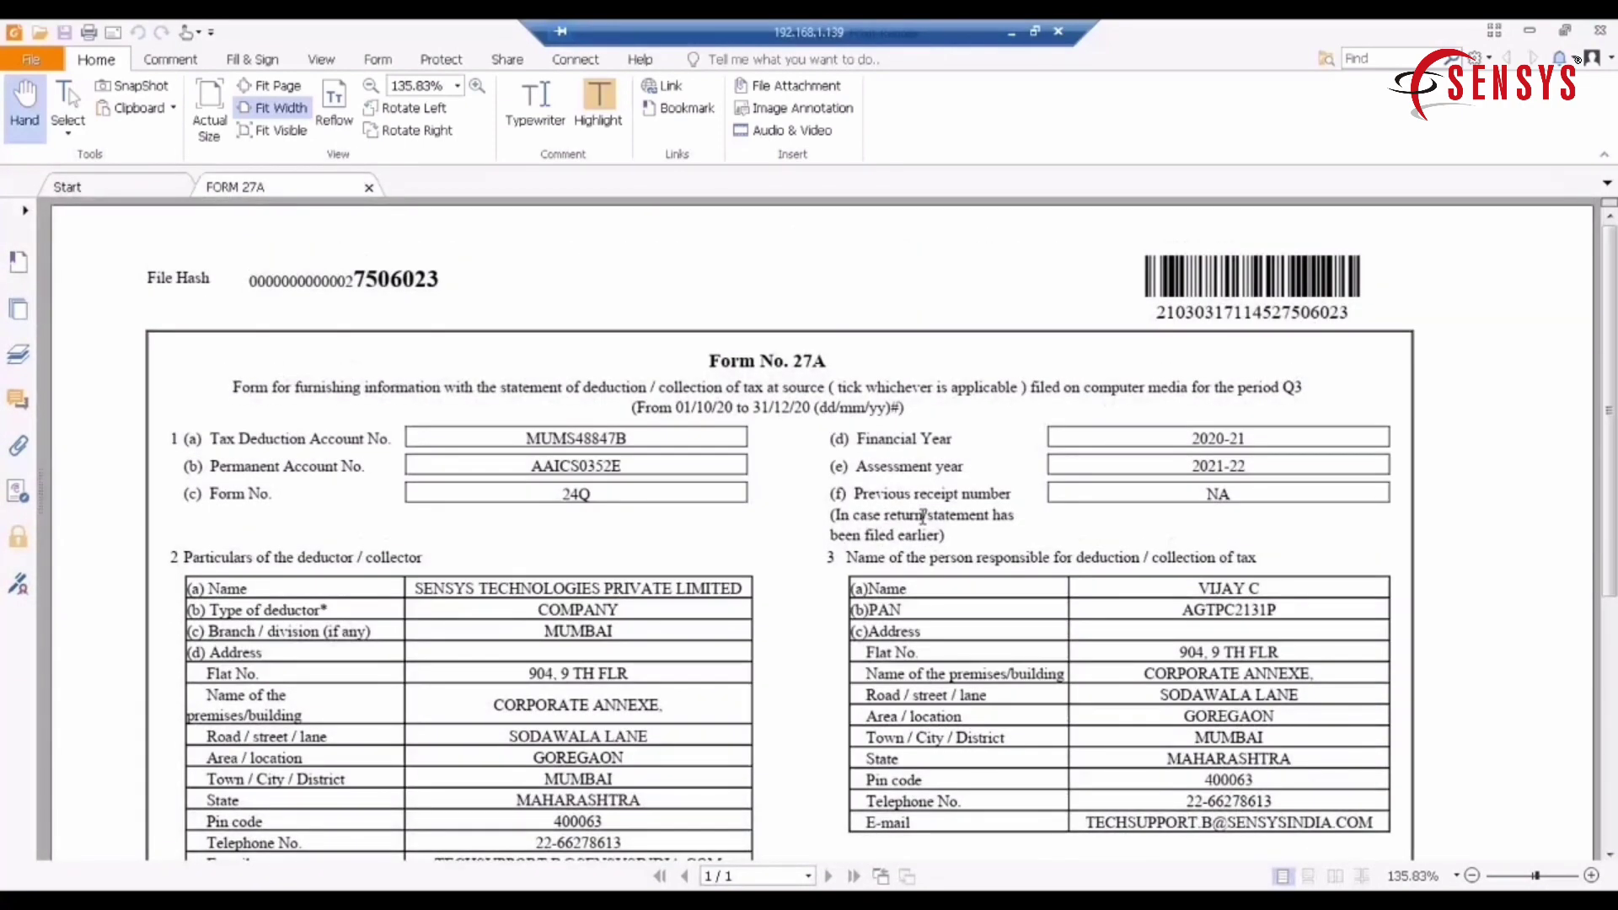
{"action": "scroll", "coordinate": [922, 519], "scroll_direction": "down", "scroll_amount": 4}
{"action": "scroll", "coordinate": [922, 518], "scroll_direction": "down", "scroll_amount": 2}
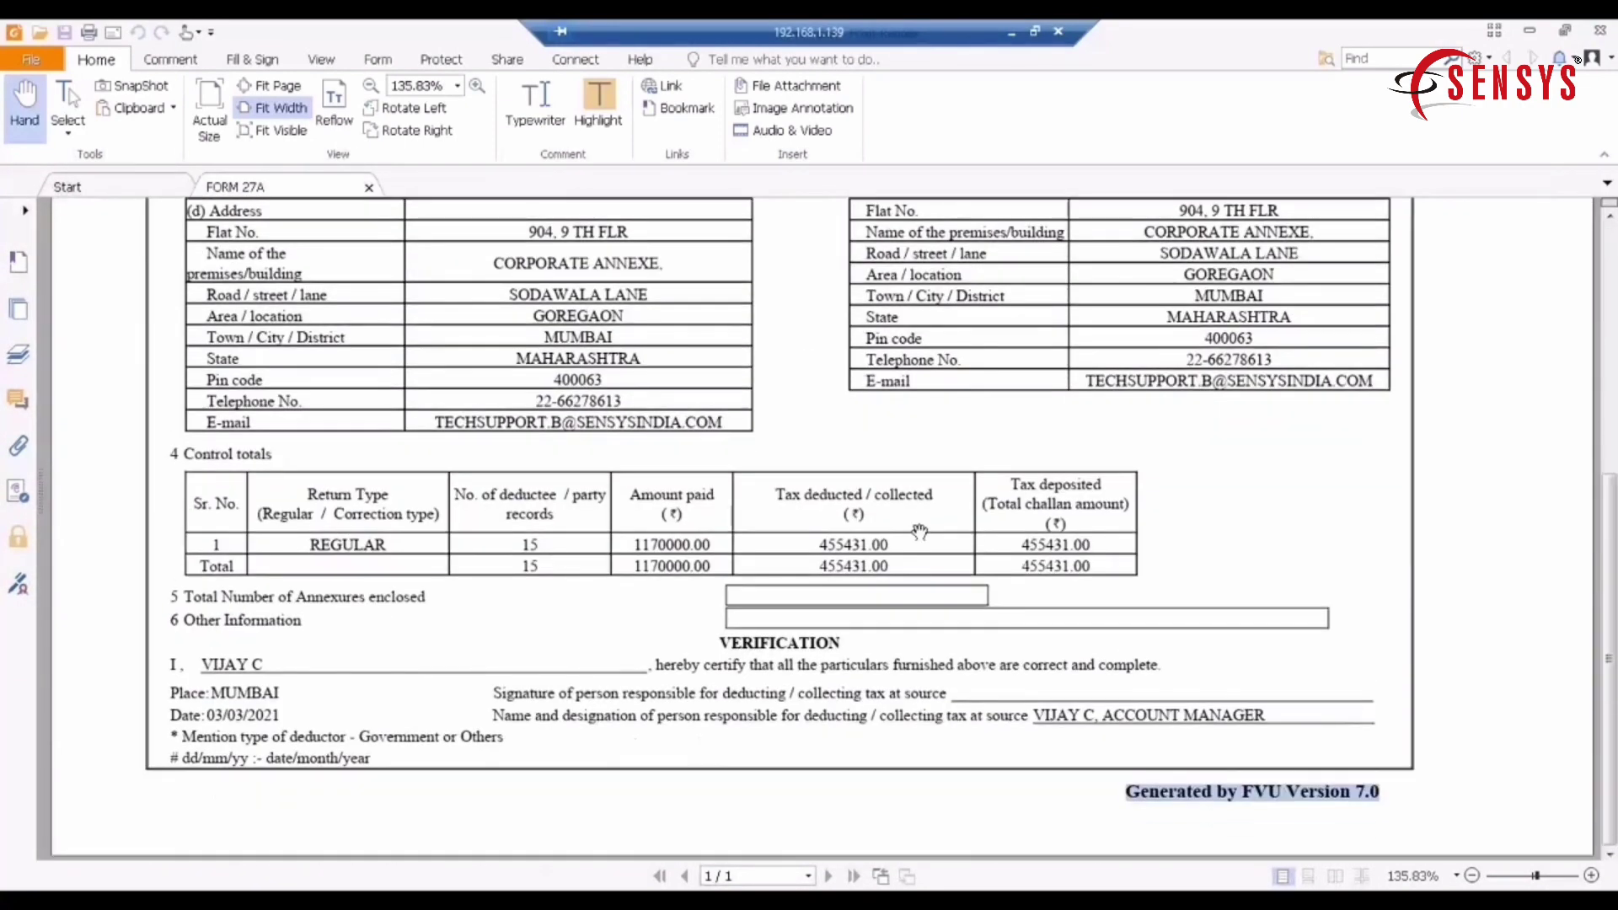
{"action": "scroll", "coordinate": [919, 529], "scroll_direction": "up", "scroll_amount": 1}
{"action": "scroll", "coordinate": [919, 531], "scroll_direction": "up", "scroll_amount": 4}
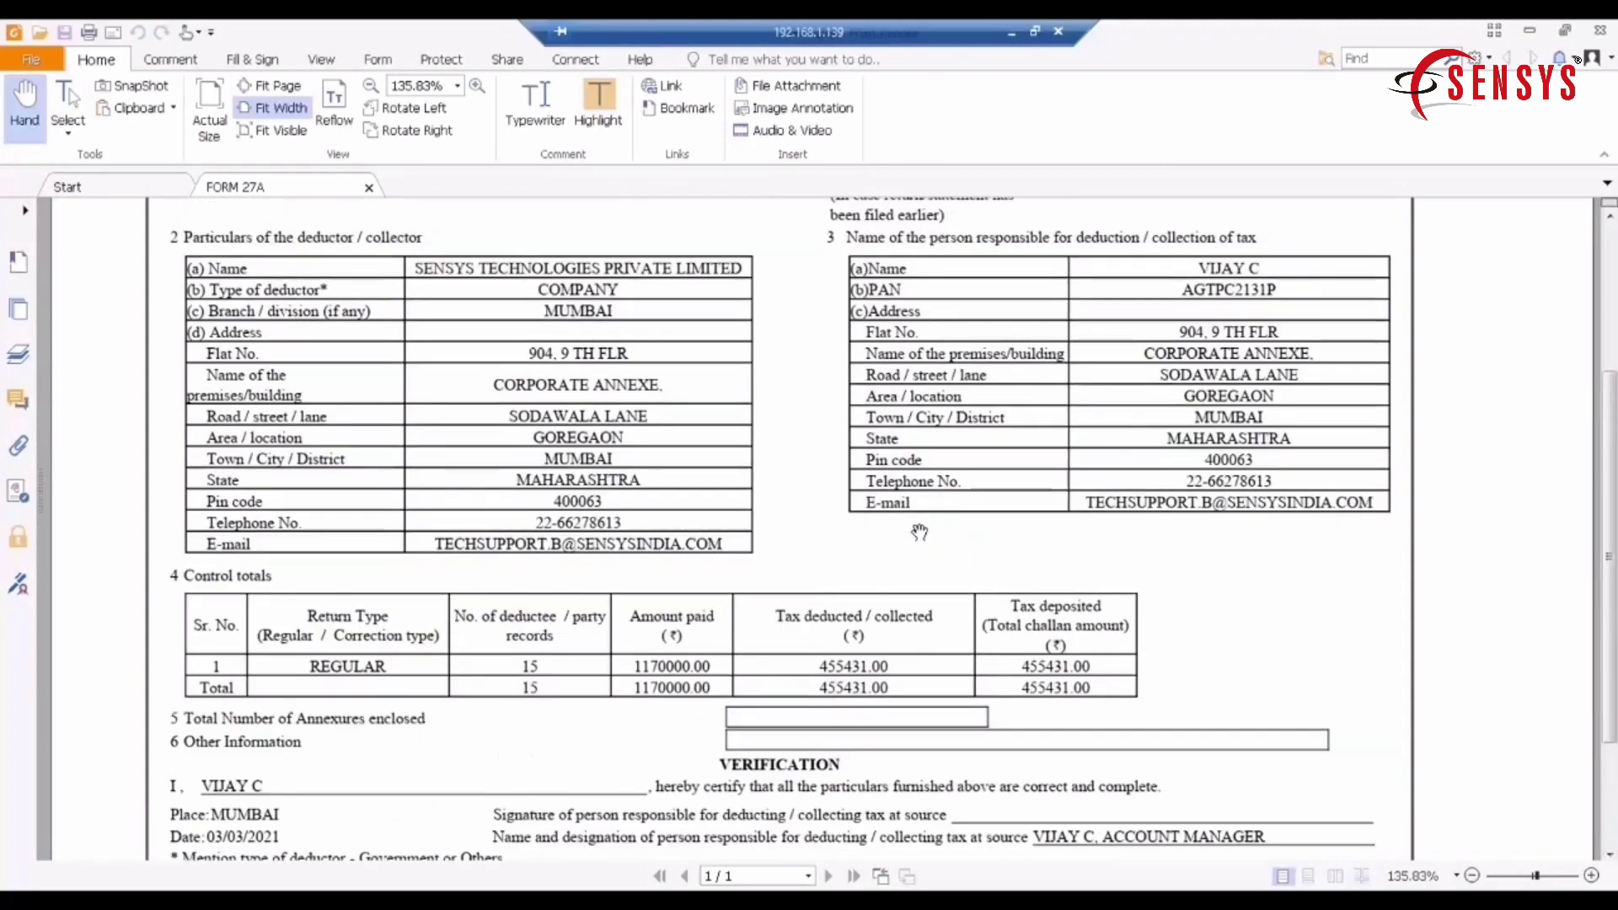
Step: Select the q3 report among the AY_2021_2022 output files
{"action": "left_click", "coordinate": [1599, 37]}
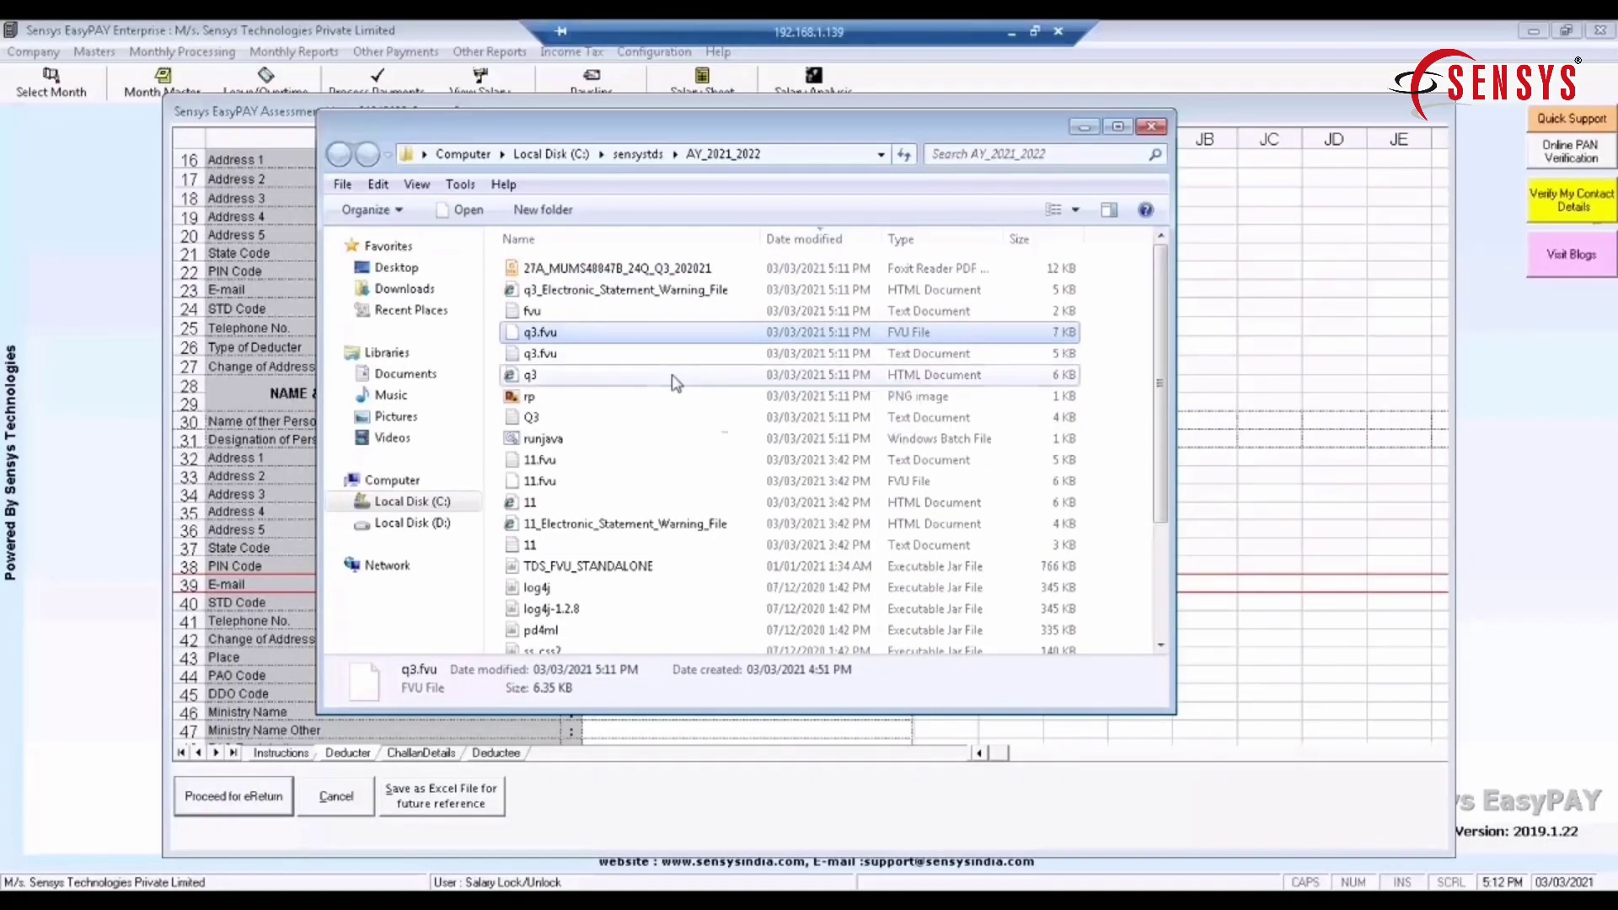